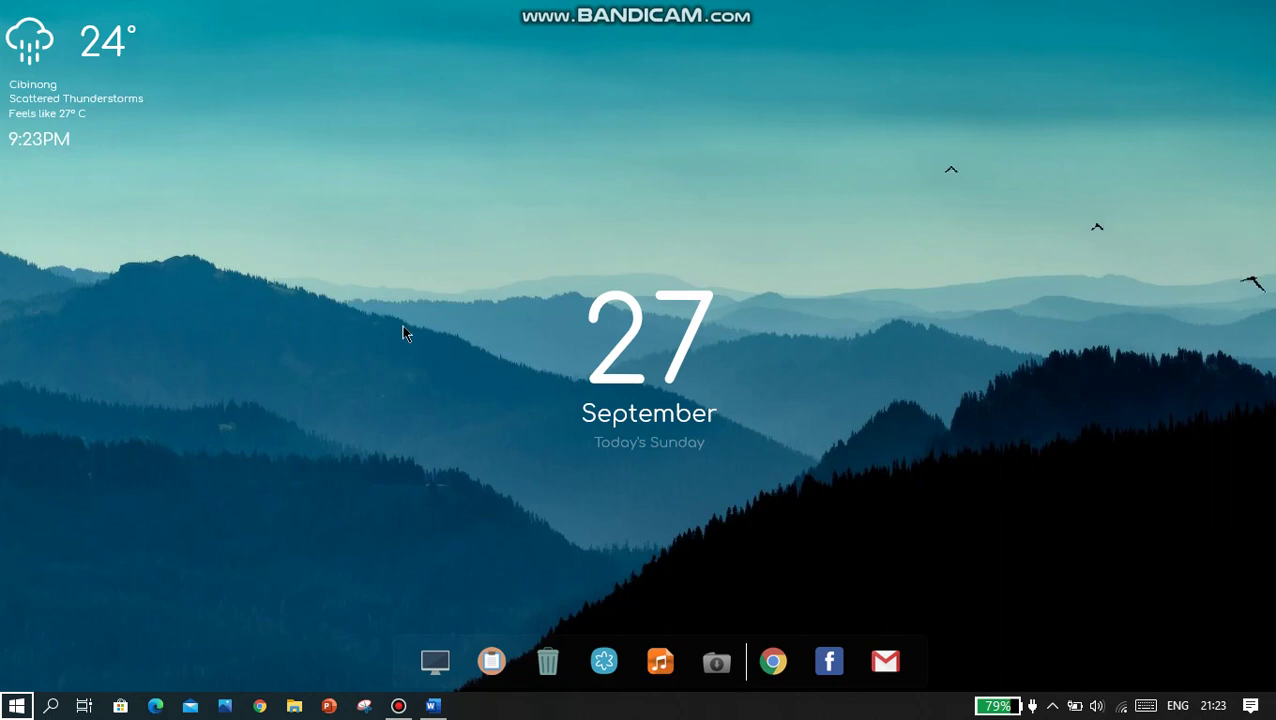
Restore the 'Memasukkan Gambar' Word document from the taskbar
{"action": "left_click", "coordinate": [430, 706]}
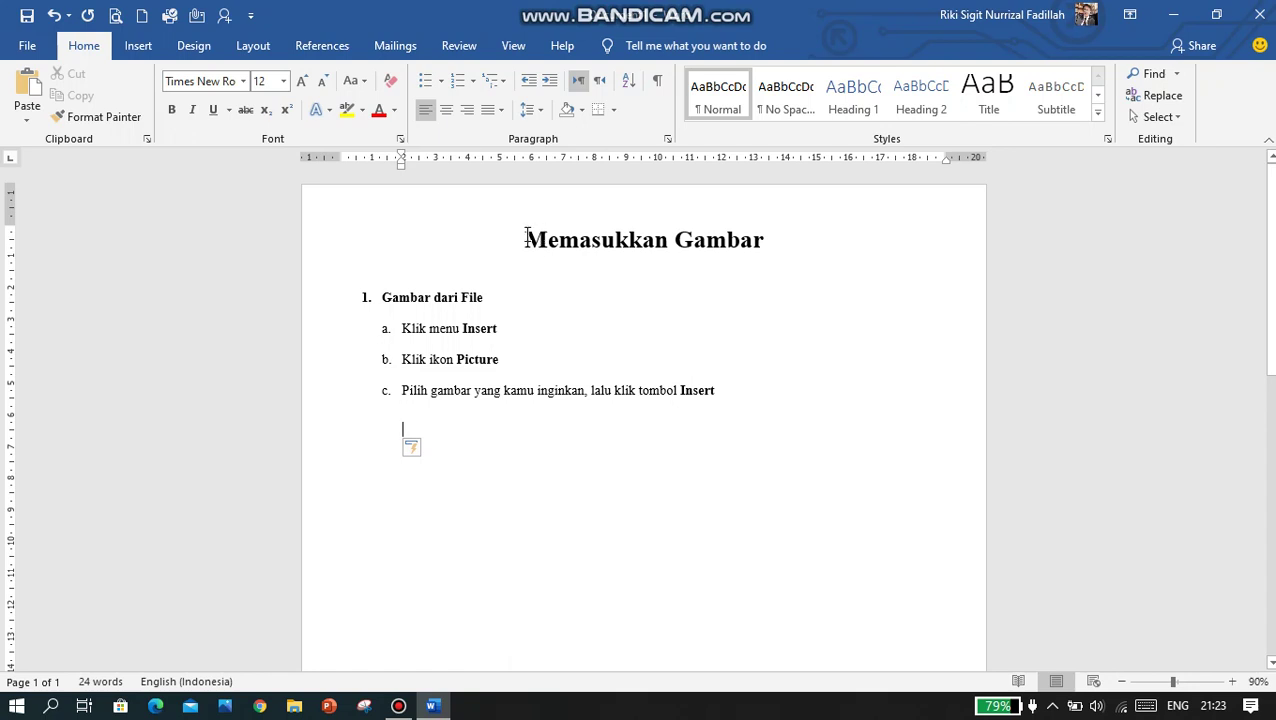
{"action": "left_click_drag", "start_coordinate": [524, 240], "coordinate": [772, 246]}
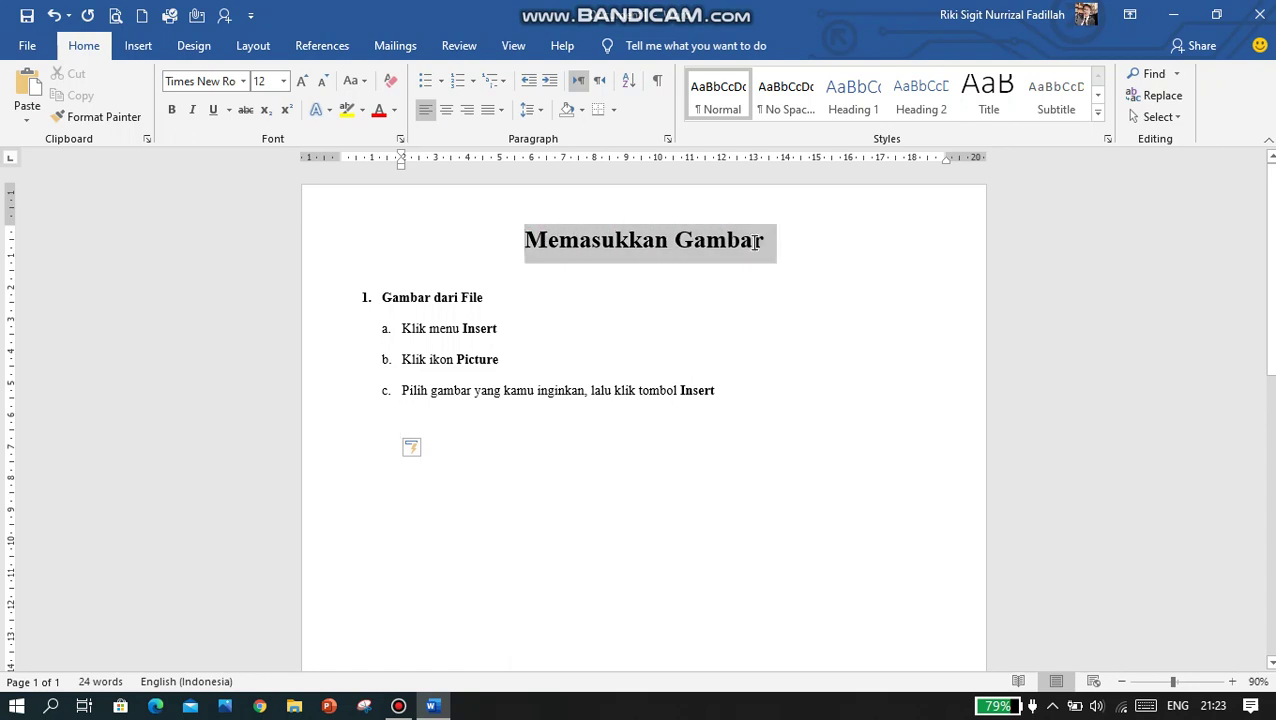
{"action": "left_click", "coordinate": [541, 470]}
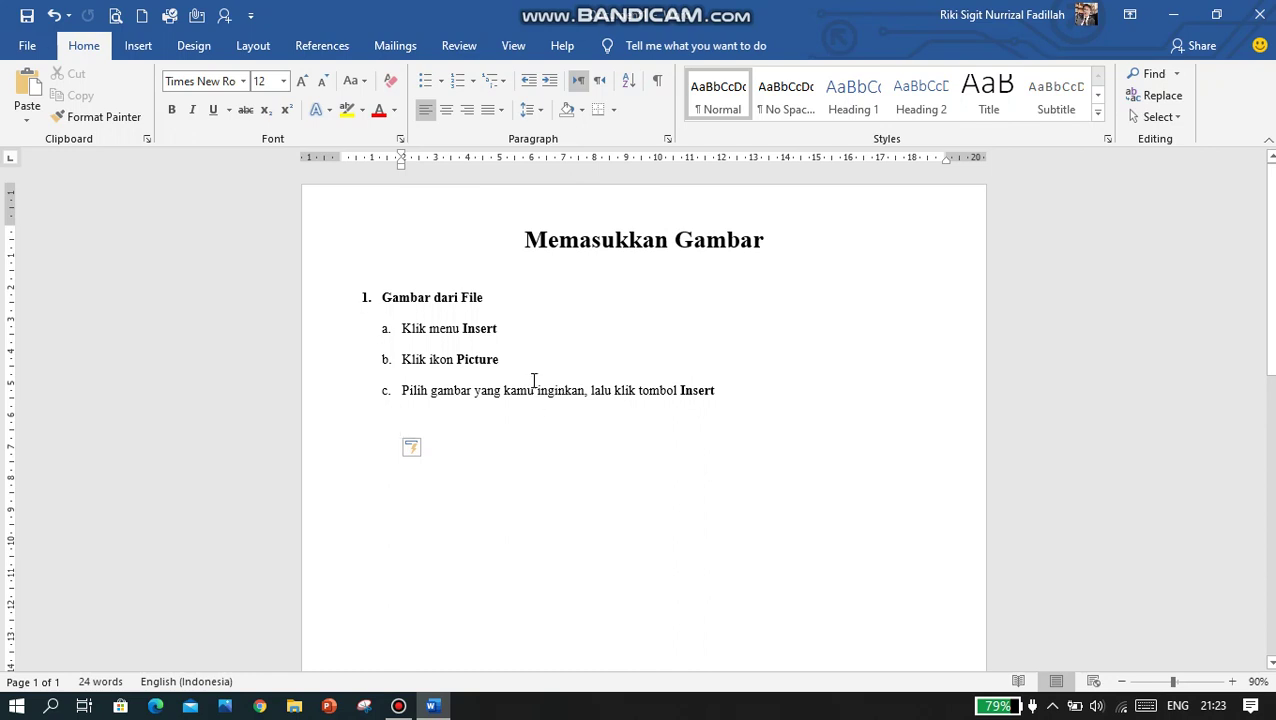
{"action": "left_click", "coordinate": [378, 299]}
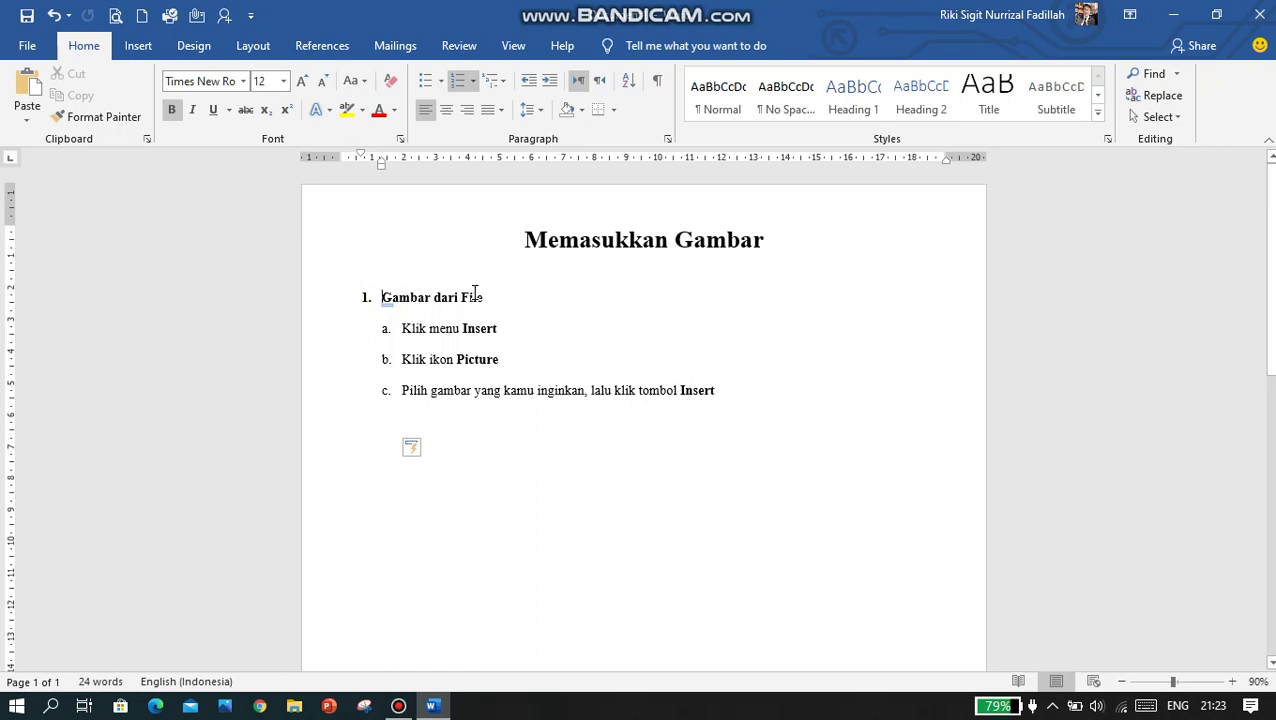
{"action": "double_click", "coordinate": [406, 338]}
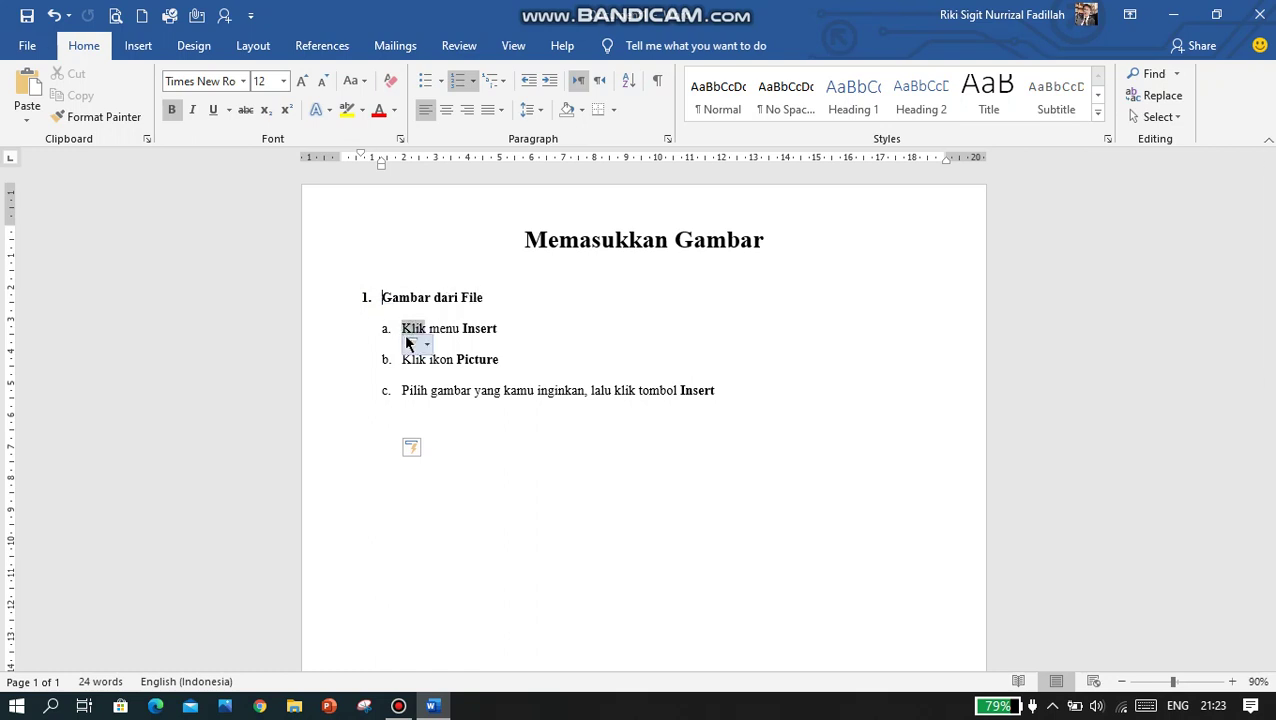
{"action": "left_click", "coordinate": [503, 330]}
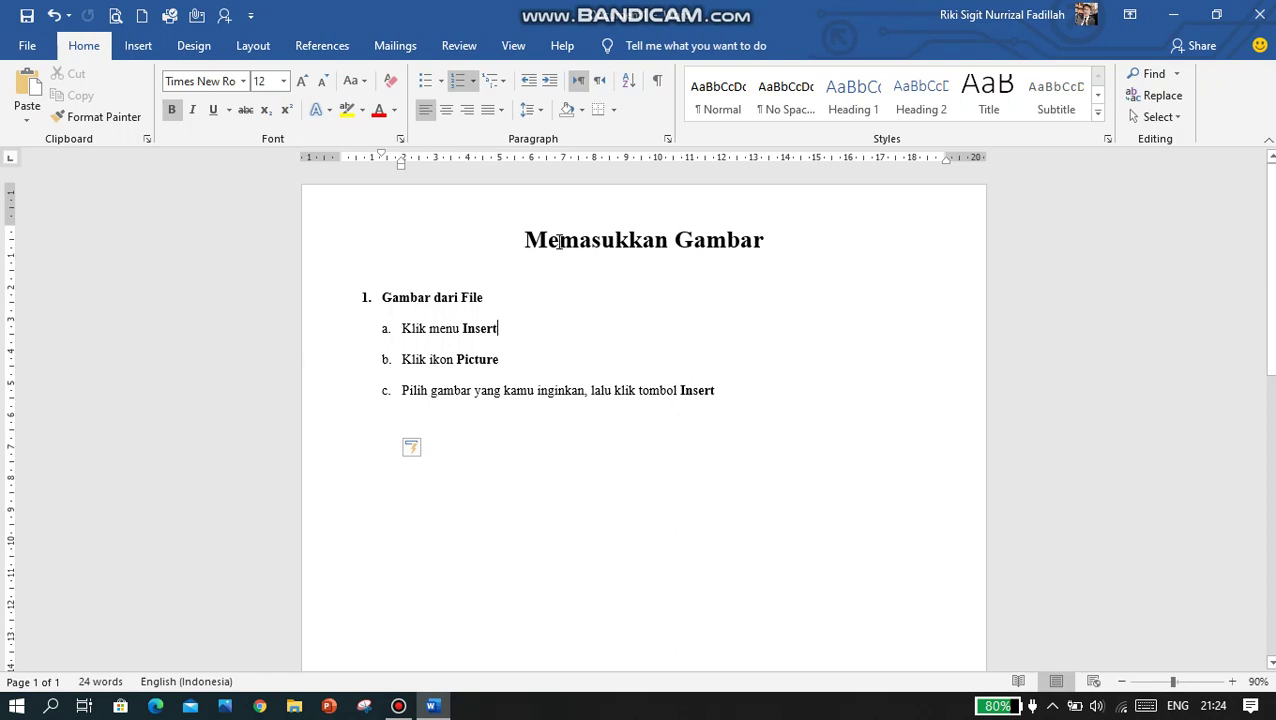
{"action": "left_click_drag", "start_coordinate": [401, 329], "coordinate": [418, 325]}
{"action": "left_click", "coordinate": [473, 342]}
{"action": "left_click", "coordinate": [512, 323]}
{"action": "left_click", "coordinate": [525, 361]}
{"action": "left_click_drag", "start_coordinate": [680, 395], "coordinate": [716, 395]}
{"action": "left_click", "coordinate": [647, 435]}
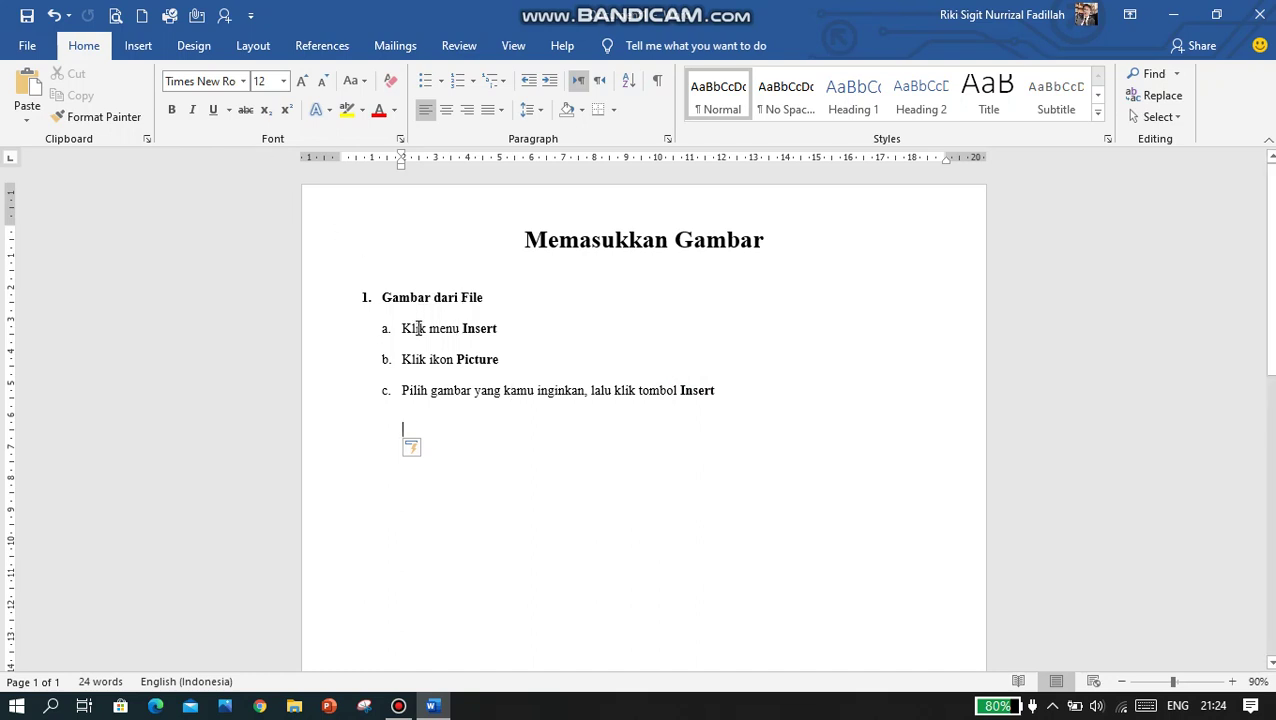
{"action": "left_click_drag", "start_coordinate": [404, 328], "coordinate": [500, 330]}
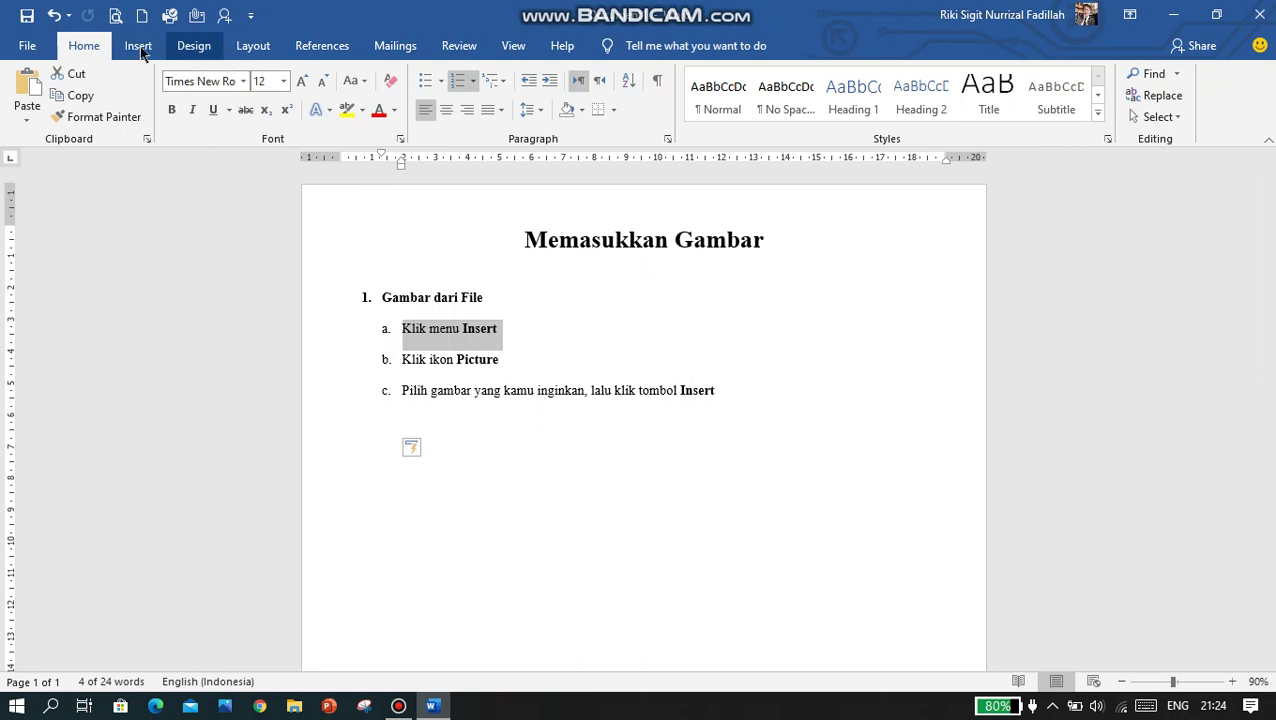
Highlight step b 'Klik ikon Picture' and open Insert Picture from This Device
{"action": "left_click", "coordinate": [138, 46]}
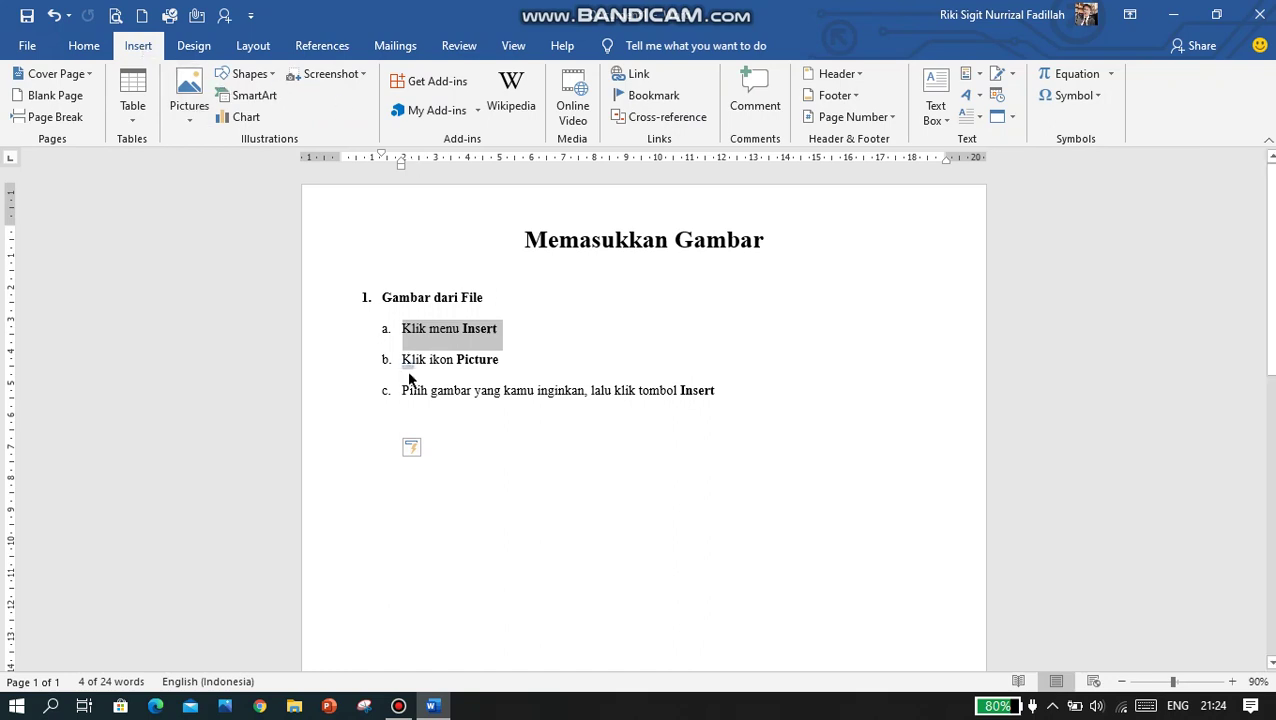
{"action": "left_click", "coordinate": [502, 365]}
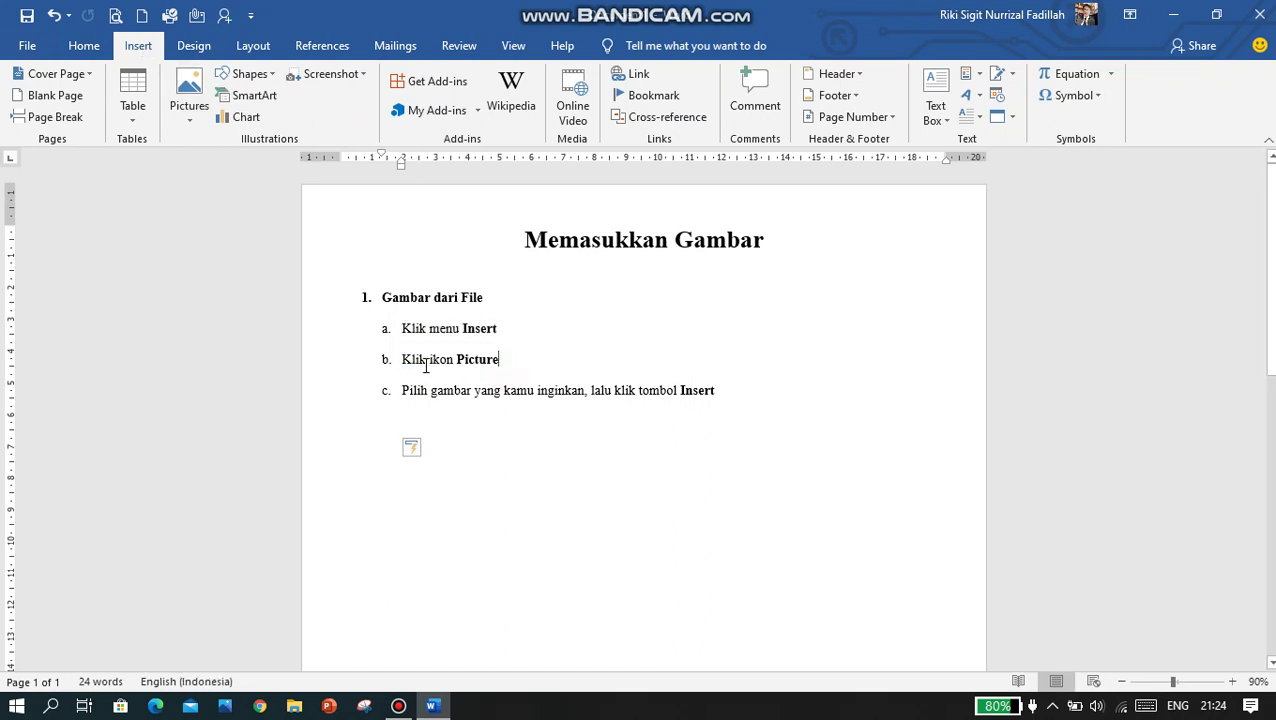
{"action": "left_click_drag", "start_coordinate": [401, 360], "coordinate": [502, 365]}
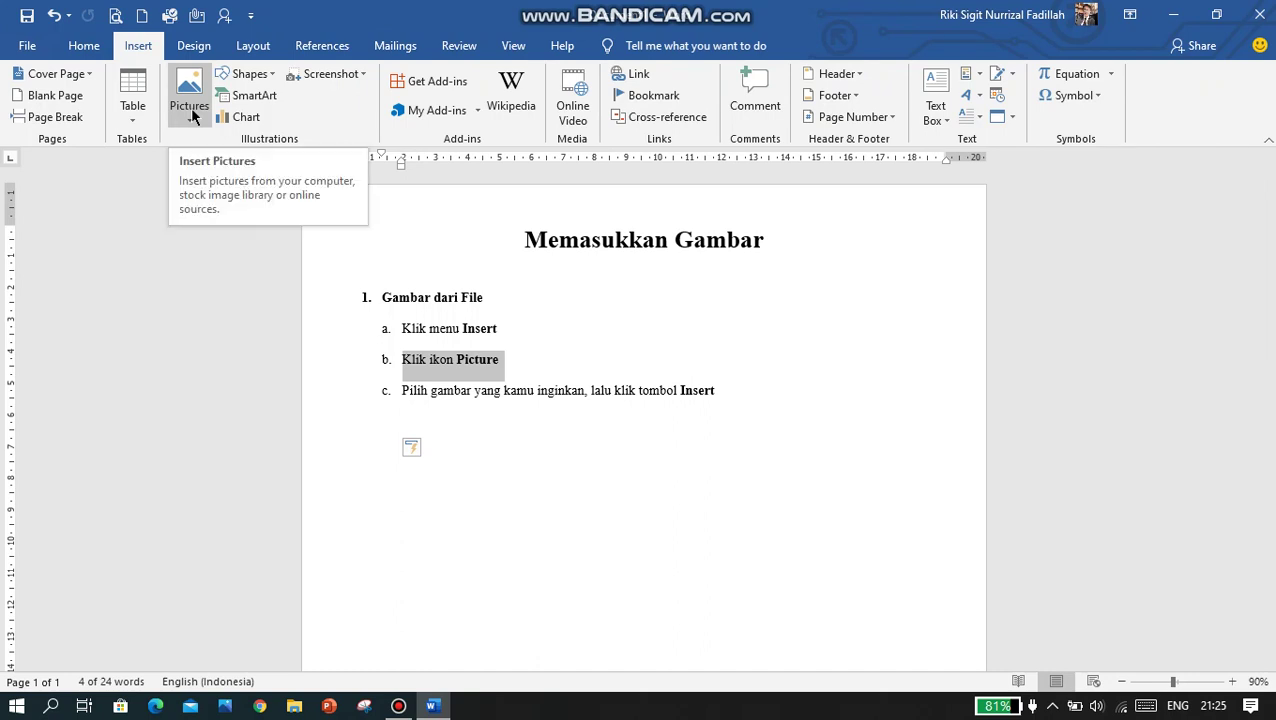
{"action": "left_click", "coordinate": [194, 106]}
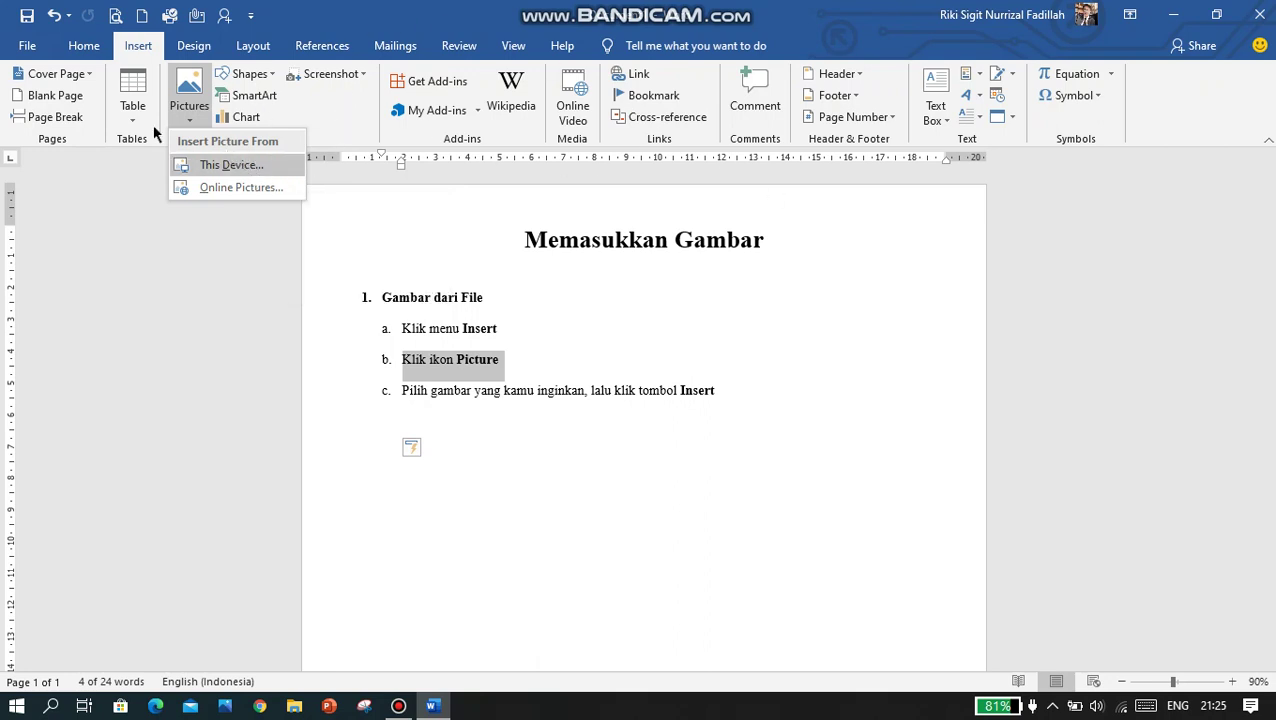
{"action": "left_click", "coordinate": [248, 168]}
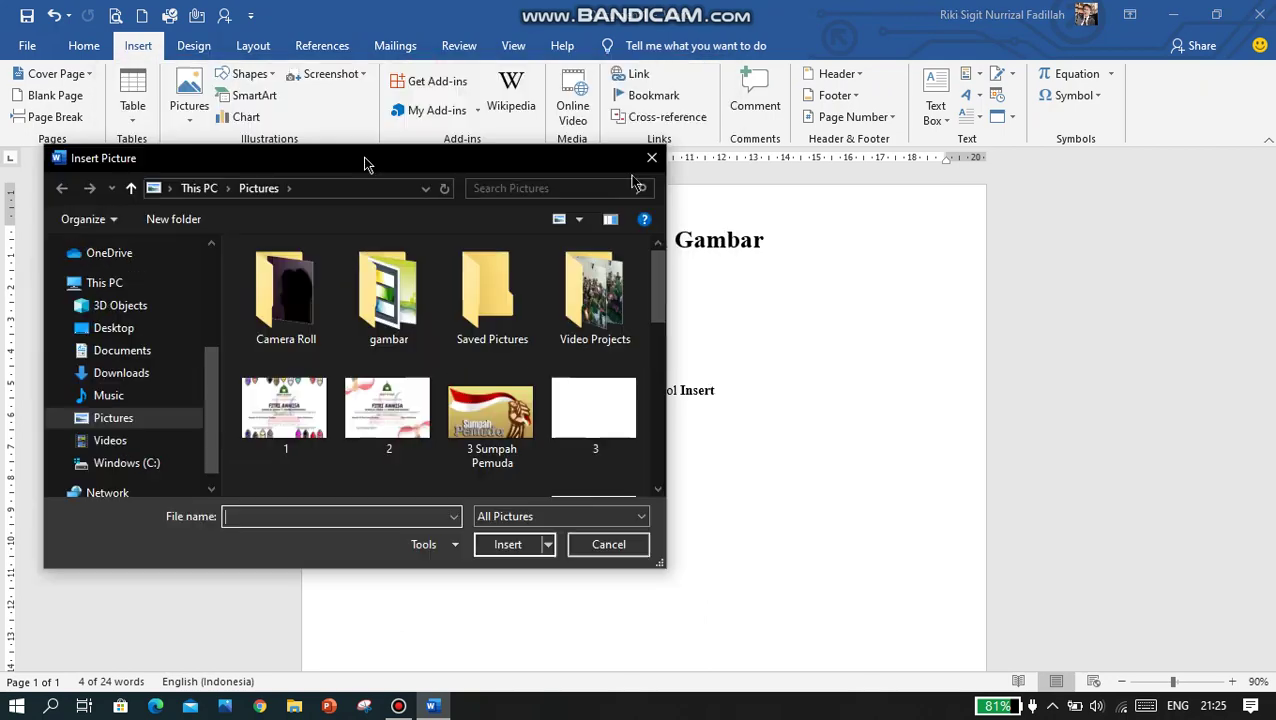
Reposition the Insert Picture dialog and browse the Pictures folder for the donat image
{"action": "mouse_move", "coordinate": [421, 74]}
{"action": "left_mouse_down"}
{"action": "mouse_move", "coordinate": [1022, 146]}
{"action": "mouse_move", "coordinate": [931, 155]}
{"action": "mouse_move", "coordinate": [797, 465]}
{"action": "mouse_move", "coordinate": [715, 443]}
{"action": "mouse_move", "coordinate": [448, 151]}
{"action": "left_mouse_up"}
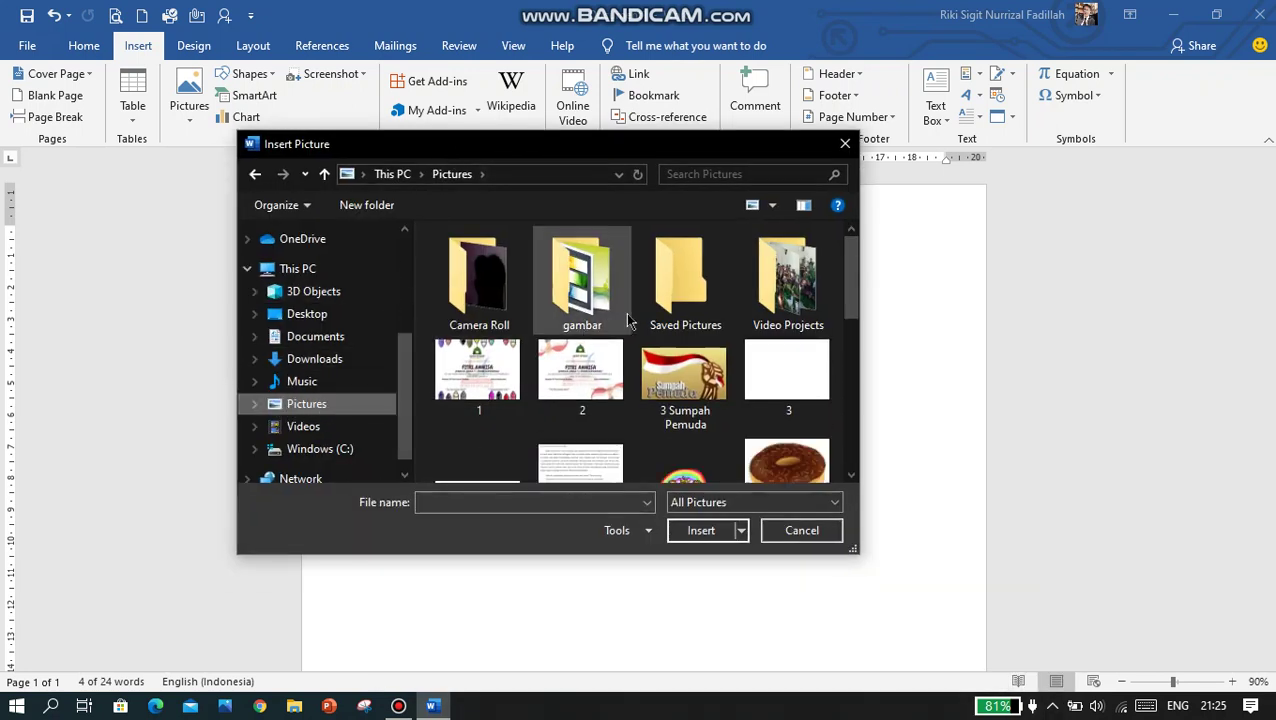
{"action": "scroll", "coordinate": [600, 400], "scroll_direction": "down", "scroll_amount": 3}
{"action": "scroll", "coordinate": [595, 395], "scroll_direction": "down", "scroll_amount": 3}
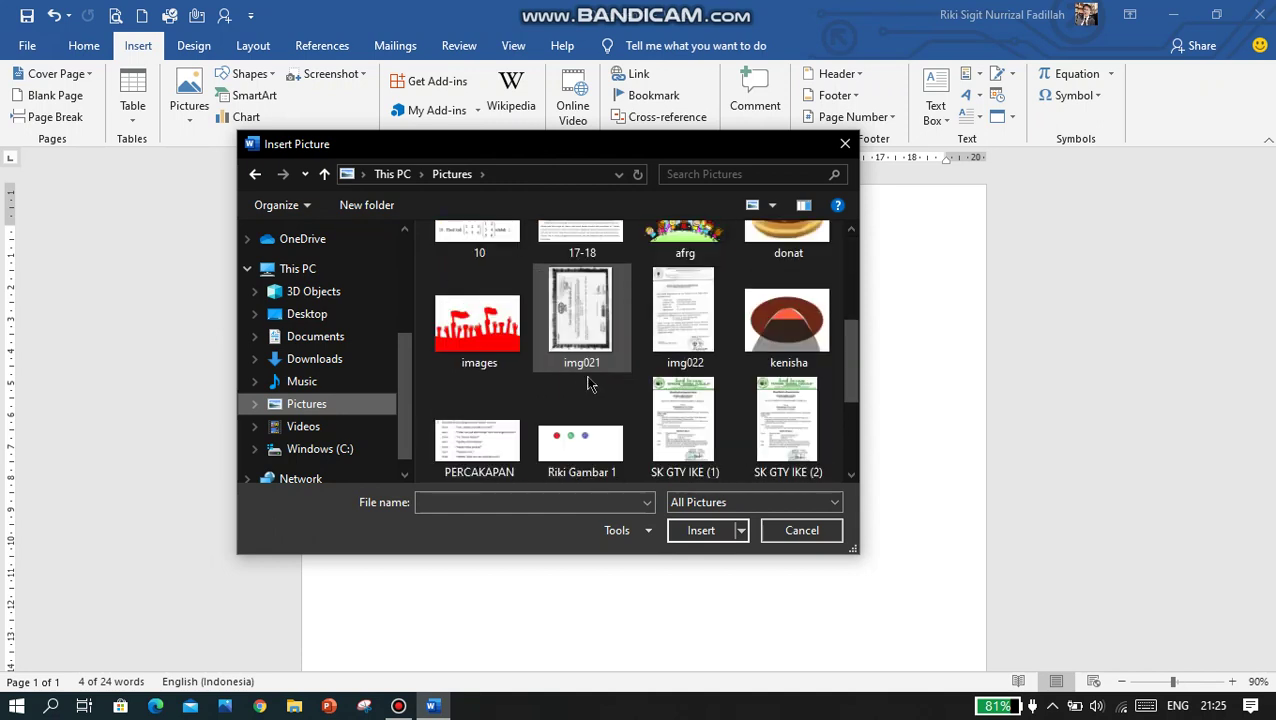
{"action": "scroll", "coordinate": [588, 390], "scroll_direction": "down", "scroll_amount": 3}
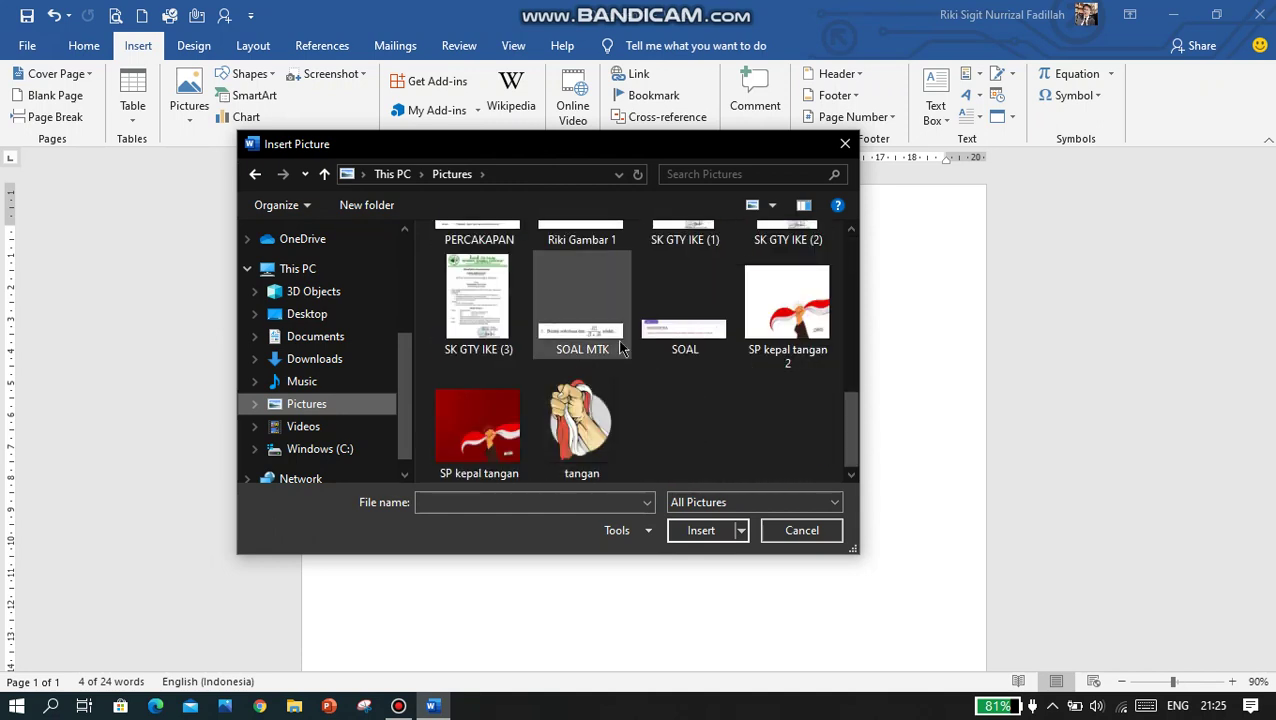
{"action": "scroll", "coordinate": [620, 347], "scroll_direction": "up", "scroll_amount": 1}
{"action": "scroll", "coordinate": [620, 347], "scroll_direction": "up", "scroll_amount": 1}
{"action": "scroll", "coordinate": [621, 345], "scroll_direction": "up", "scroll_amount": 1}
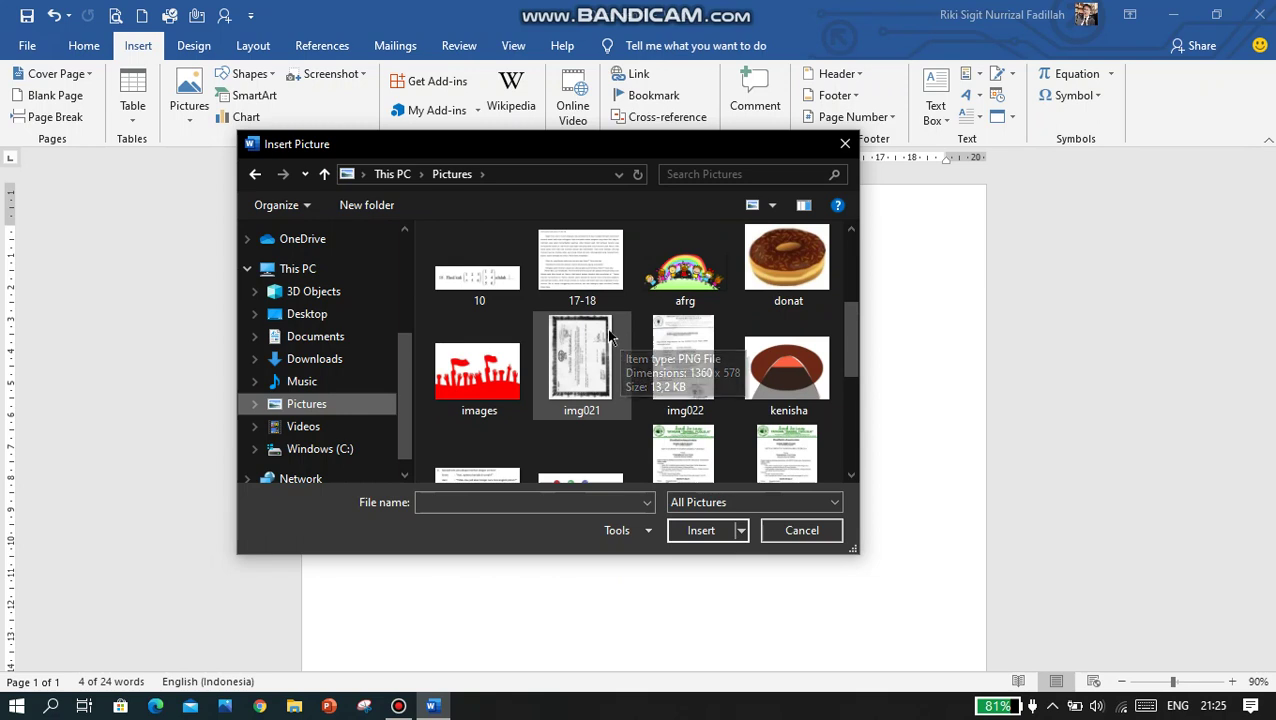
{"action": "scroll", "coordinate": [660, 345], "scroll_direction": "up", "scroll_amount": 1}
{"action": "scroll", "coordinate": [700, 330], "scroll_direction": "up", "scroll_amount": 2}
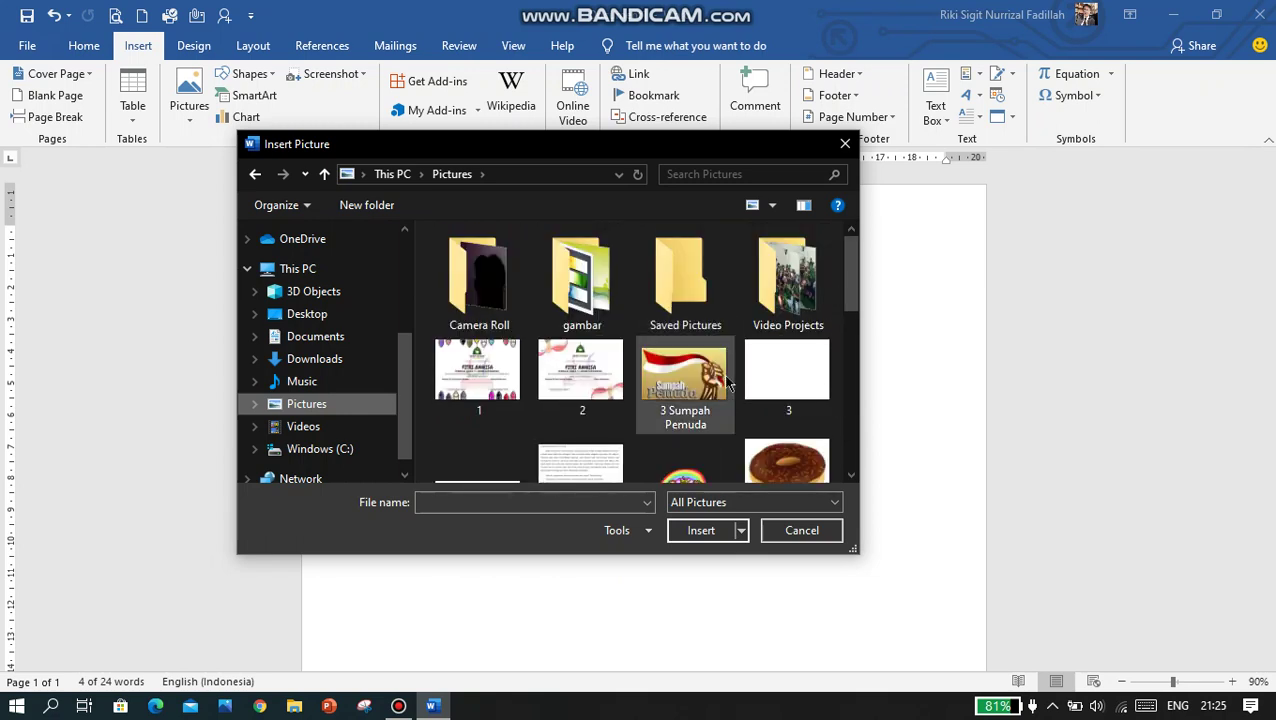
{"action": "scroll", "coordinate": [730, 385], "scroll_direction": "down", "scroll_amount": 1}
{"action": "scroll", "coordinate": [735, 392], "scroll_direction": "down", "scroll_amount": 1}
Select the 'donat' picture and insert it into the document
{"action": "left_click", "coordinate": [781, 355]}
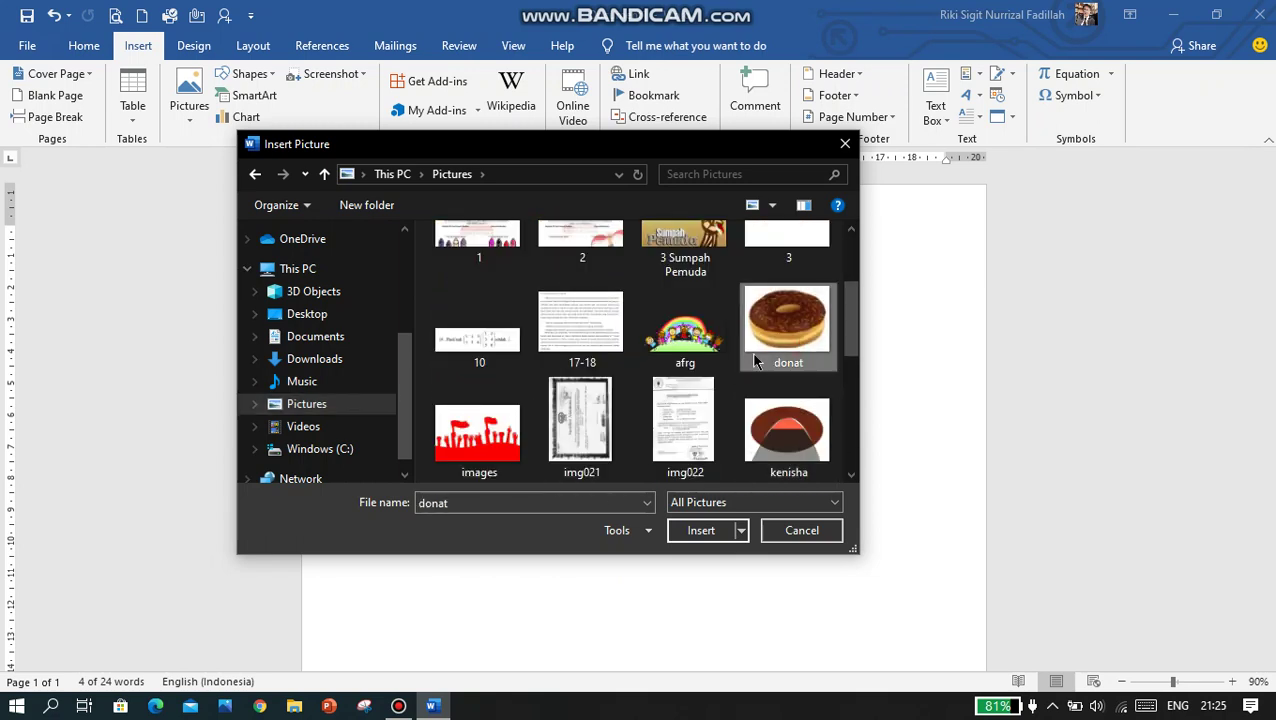
{"action": "left_click", "coordinate": [455, 277]}
{"action": "left_click", "coordinate": [768, 358]}
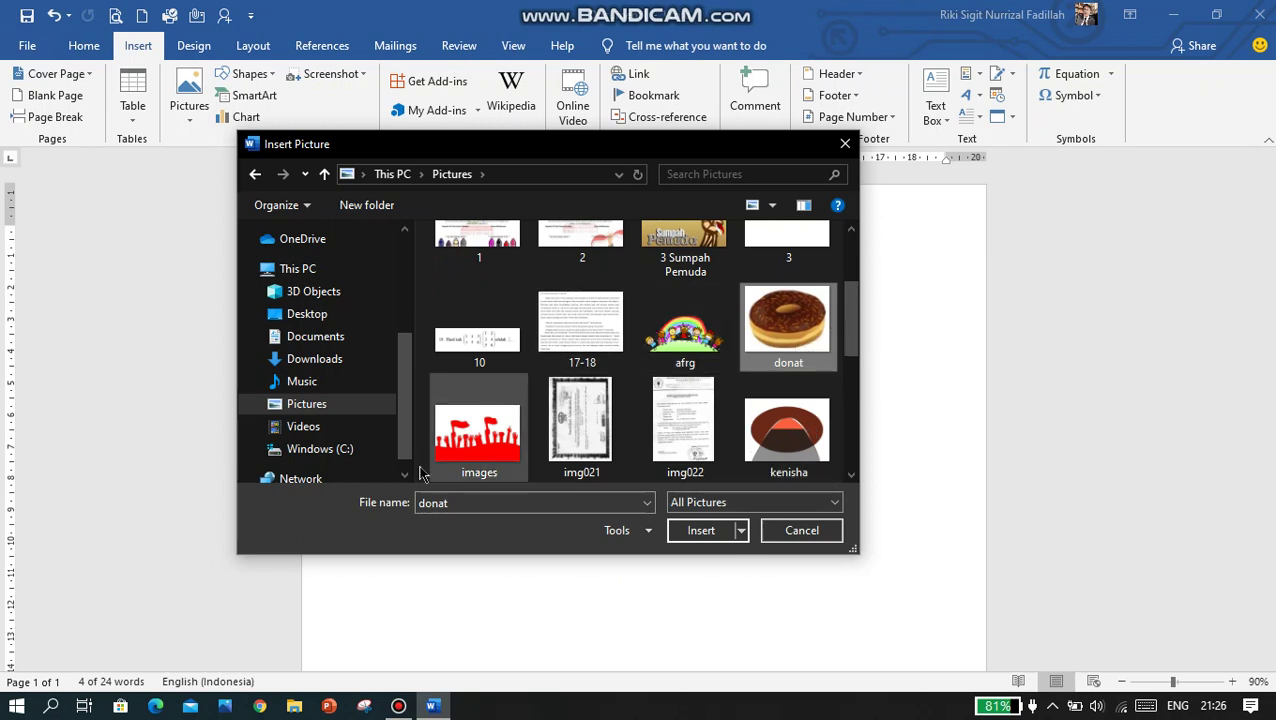
{"action": "left_click", "coordinate": [714, 537]}
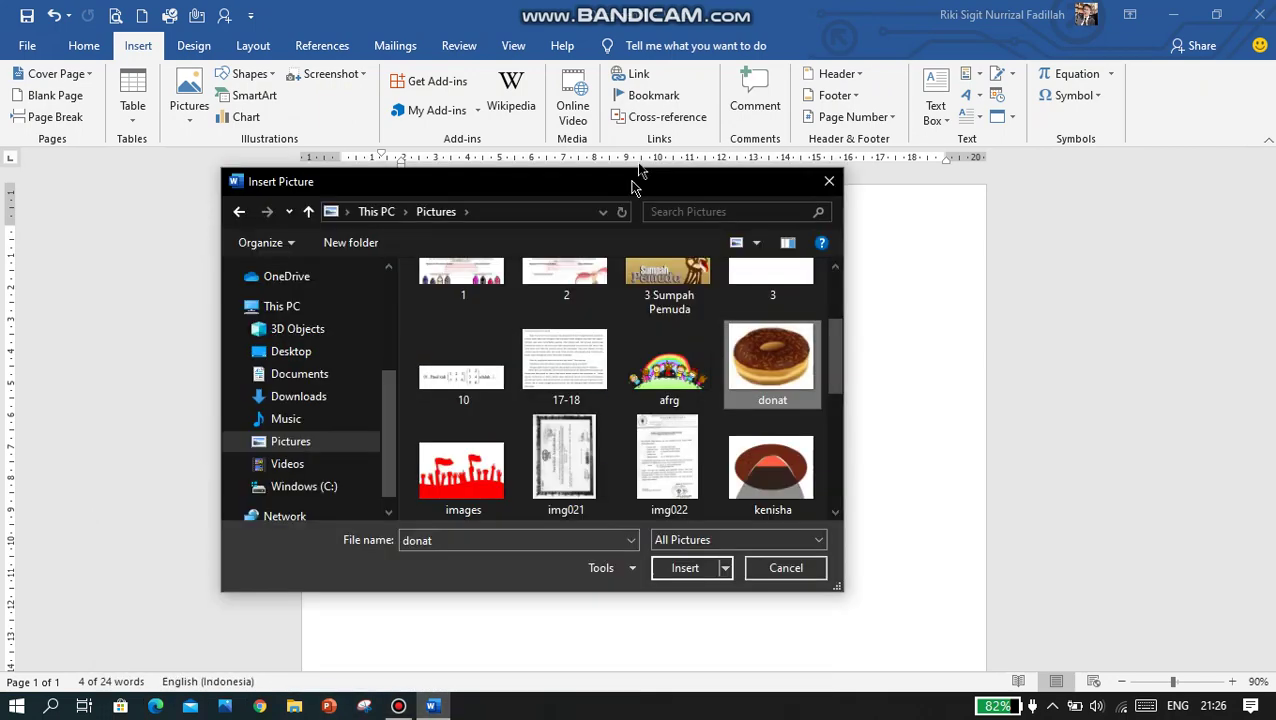
{"action": "left_click_drag", "start_coordinate": [520, 525], "coordinate": [641, 161]}
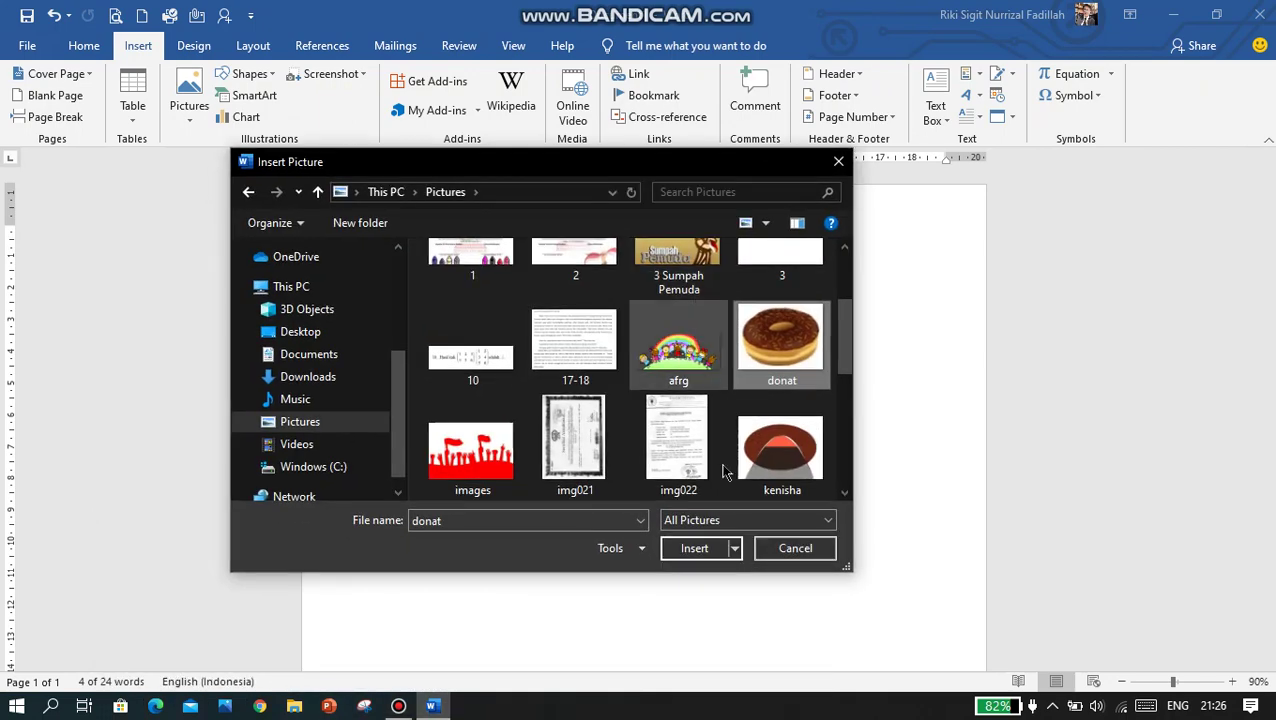
{"action": "left_click", "coordinate": [703, 550]}
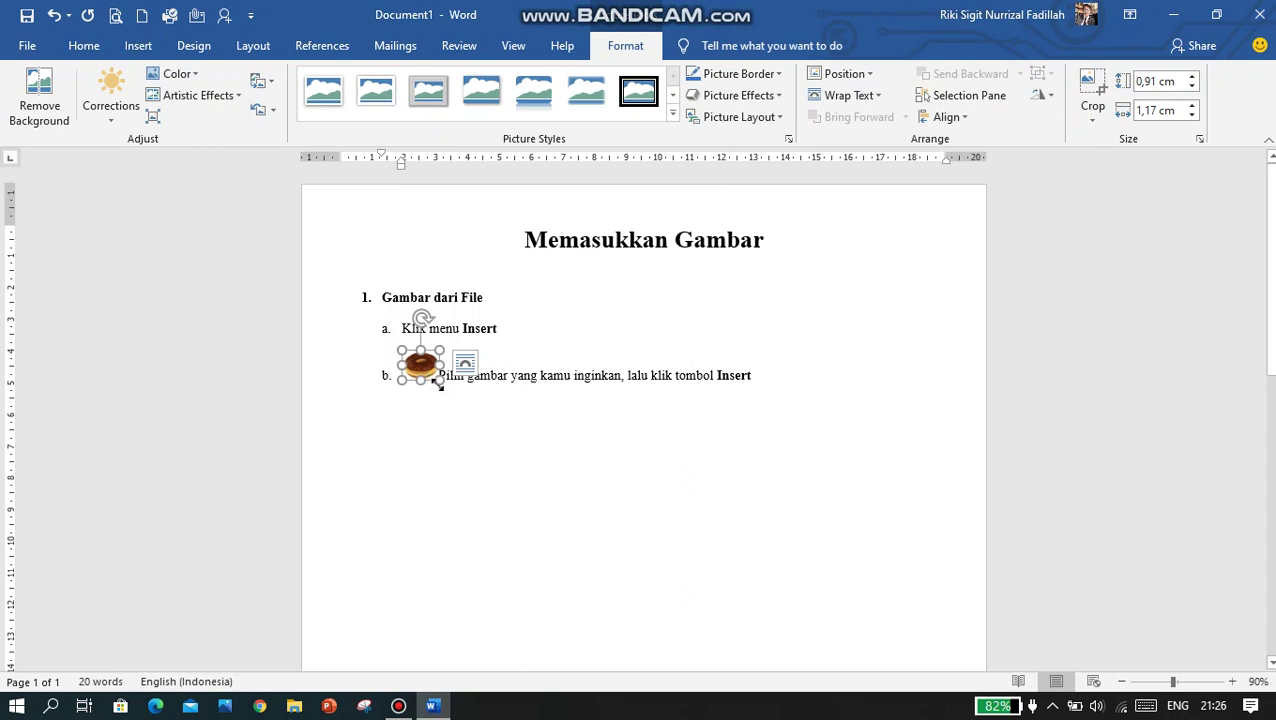
Enlarge the donut picture and move it below step b
{"action": "left_click_drag", "start_coordinate": [443, 380], "coordinate": [558, 472]}
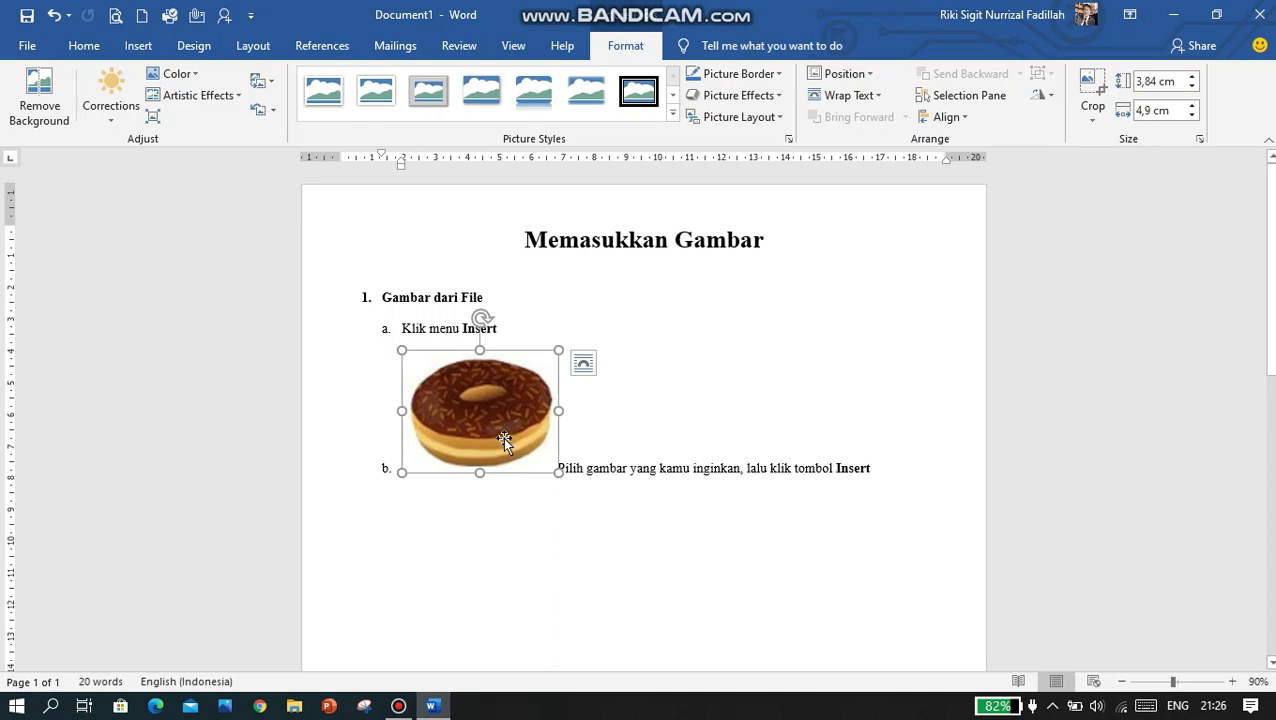
{"action": "mouse_move", "coordinate": [504, 441]}
{"action": "left_mouse_down"}
{"action": "mouse_move", "coordinate": [500, 575]}
{"action": "mouse_move", "coordinate": [479, 574]}
{"action": "left_mouse_up"}
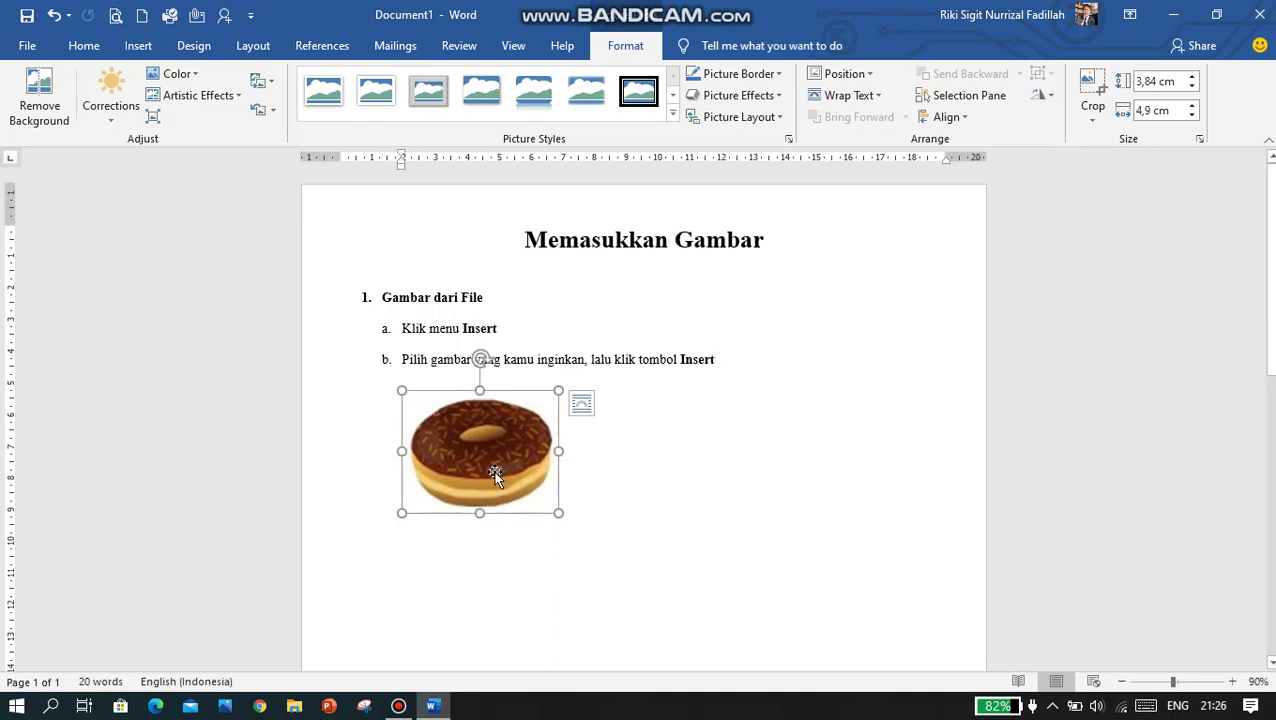
{"action": "left_click", "coordinate": [573, 473]}
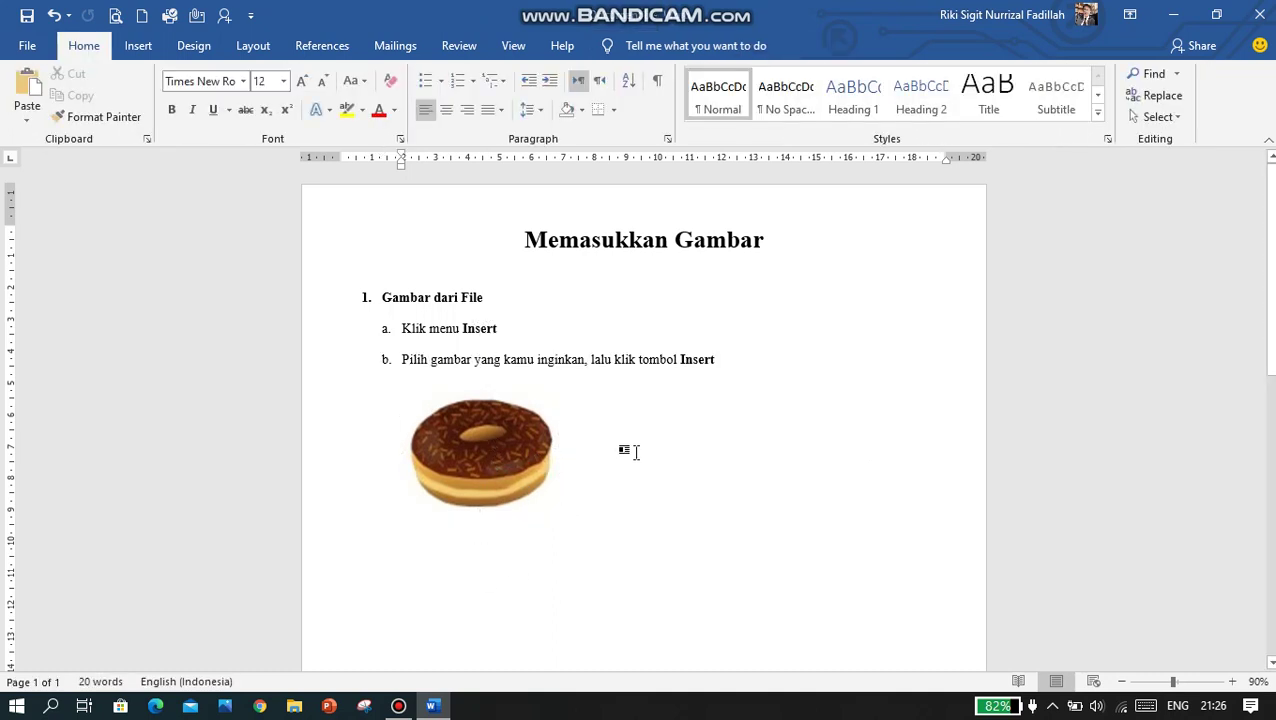
Set the picture's Layout Options to wrap with text and drag it to the right
{"action": "left_click", "coordinate": [484, 455]}
{"action": "left_click", "coordinate": [583, 403]}
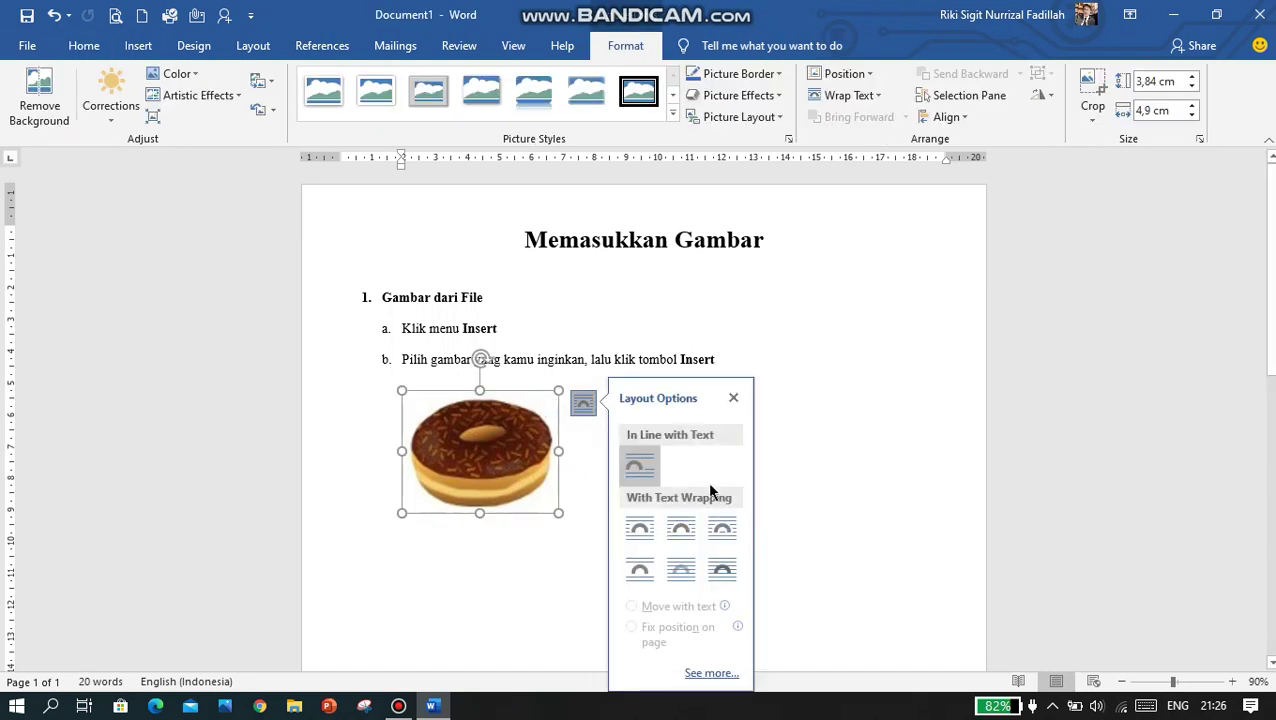
{"action": "left_click", "coordinate": [680, 570]}
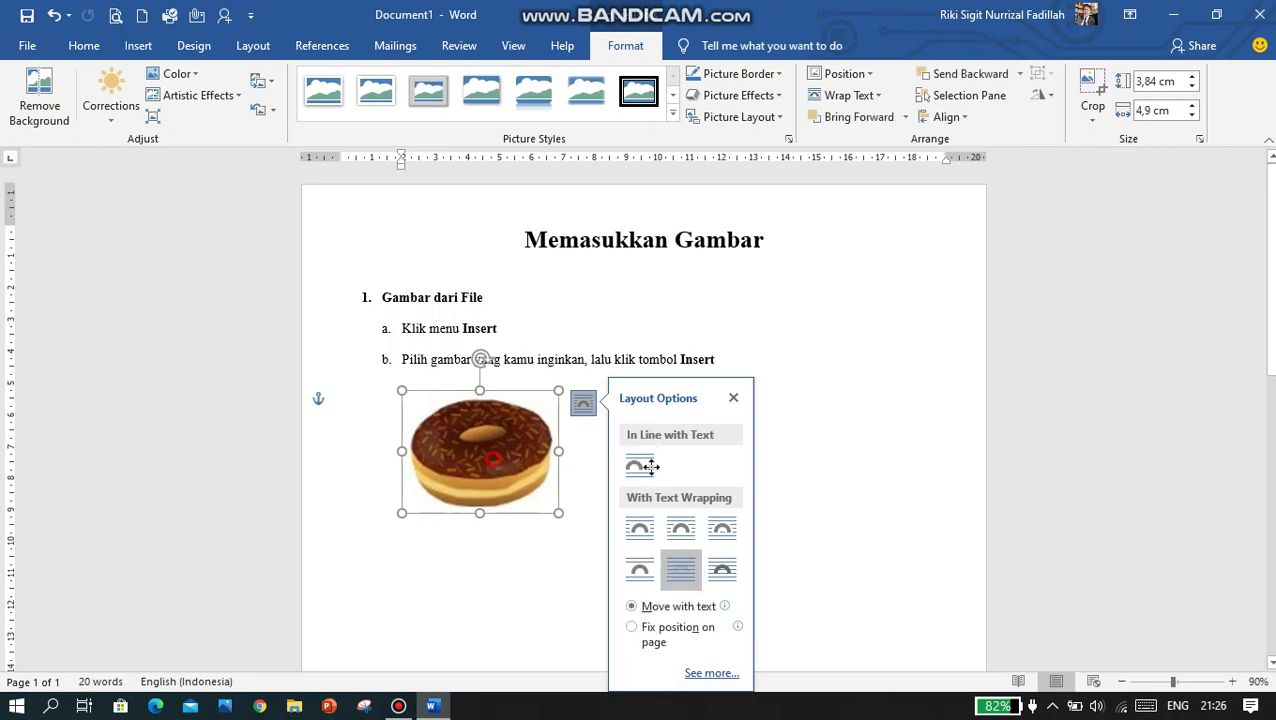
{"action": "left_click_drag", "start_coordinate": [480, 451], "coordinate": [658, 464]}
{"action": "scroll", "coordinate": [623, 410], "scroll_direction": "down", "scroll_amount": 5}
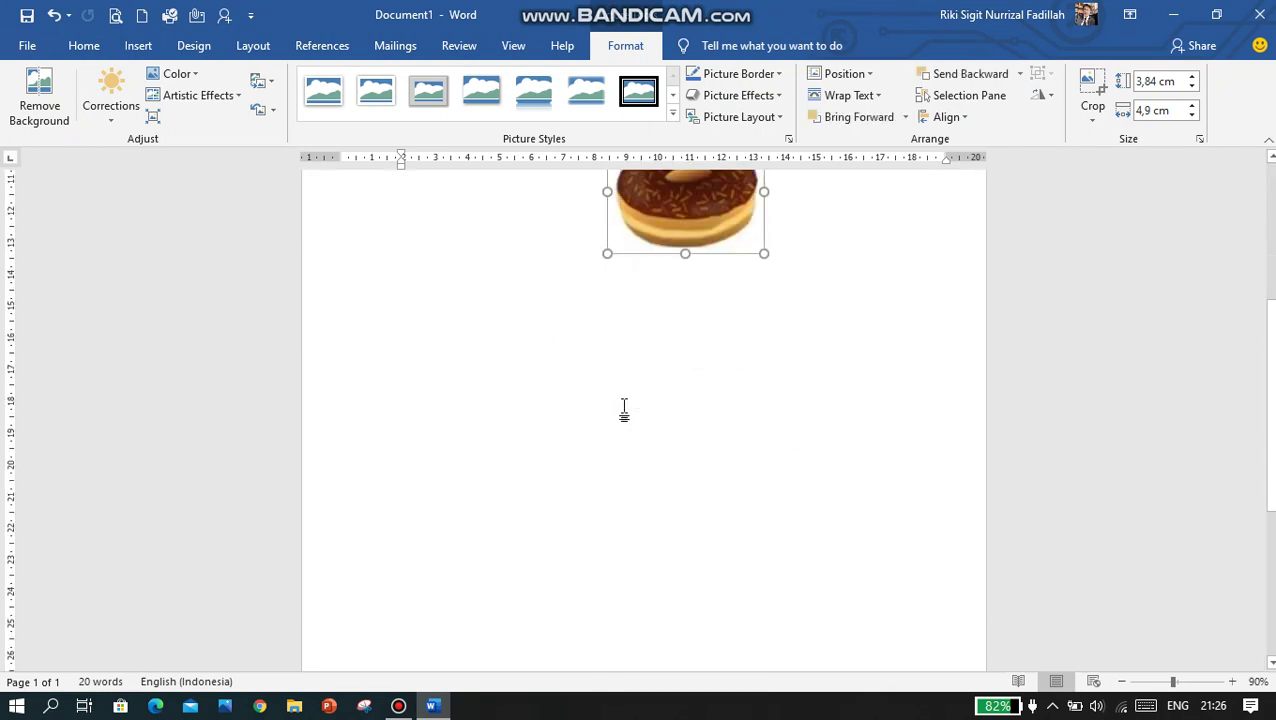
{"action": "scroll", "coordinate": [607, 410], "scroll_direction": "up", "scroll_amount": 5}
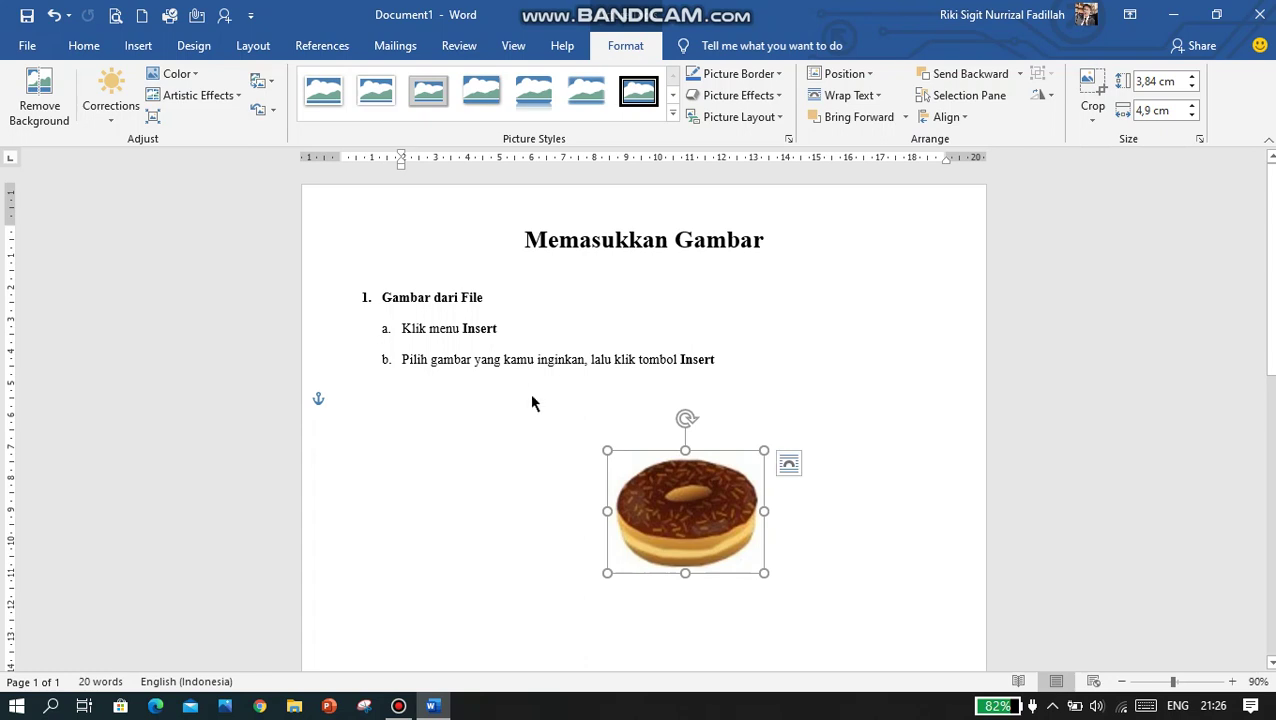
{"action": "scroll", "coordinate": [520, 388], "scroll_direction": "down", "scroll_amount": 5}
{"action": "scroll", "coordinate": [518, 384], "scroll_direction": "up", "scroll_amount": 5}
Undo the last picture moves with Ctrl+Z and view the Insert tab's picture source choices
{"action": "key", "text": "ctrl+z"}
{"action": "key", "text": "ctrl+z"}
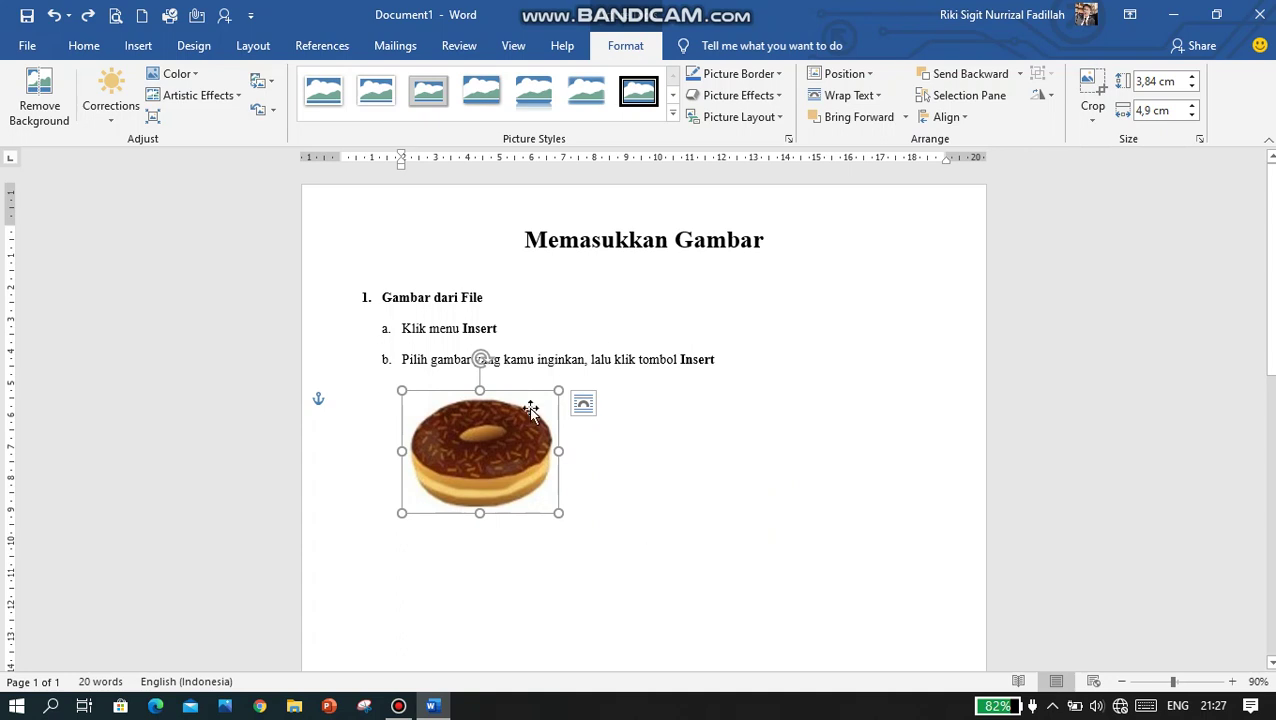
{"action": "left_click", "coordinate": [133, 48]}
{"action": "left_click", "coordinate": [192, 106]}
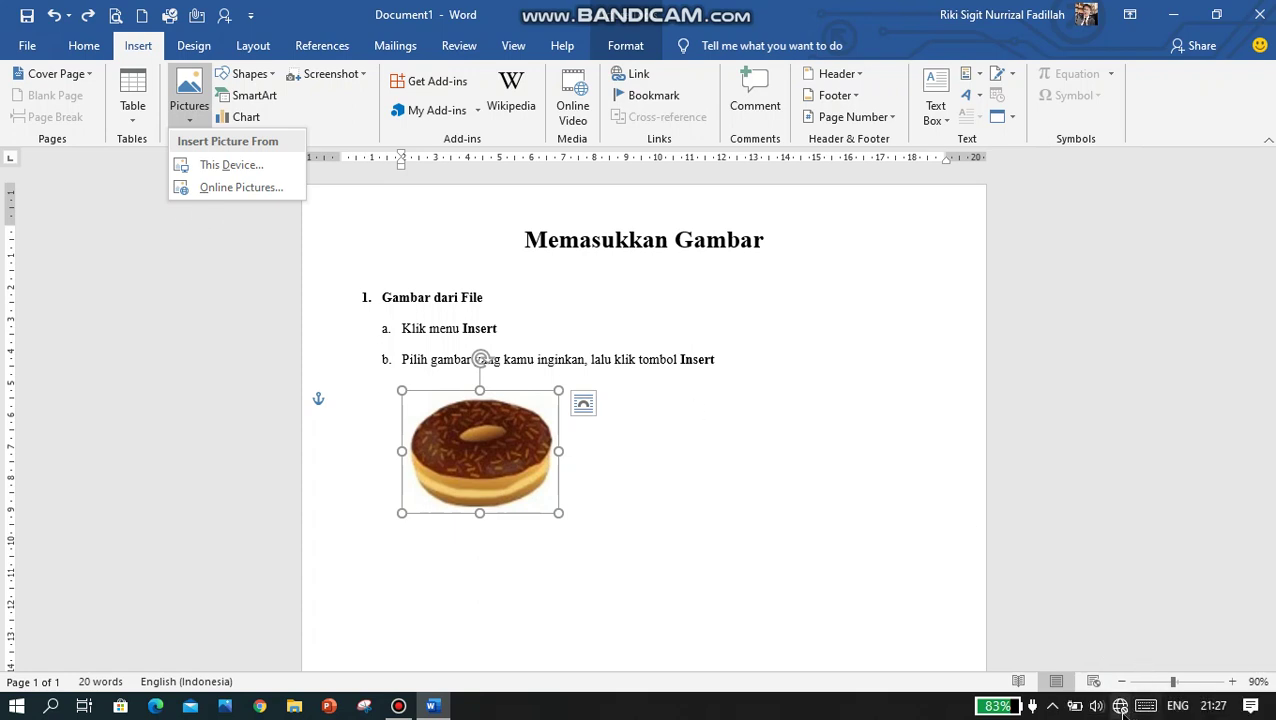
{"action": "key", "text": "Escape"}
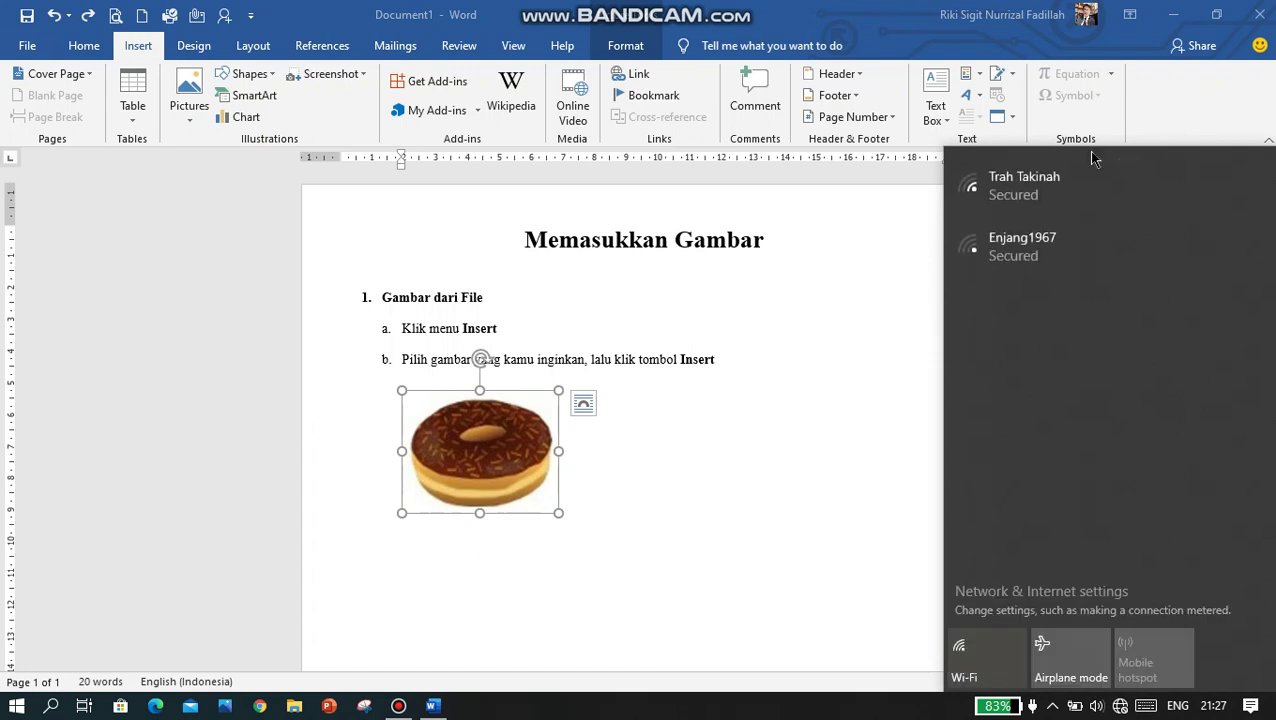
{"action": "left_click", "coordinate": [452, 425]}
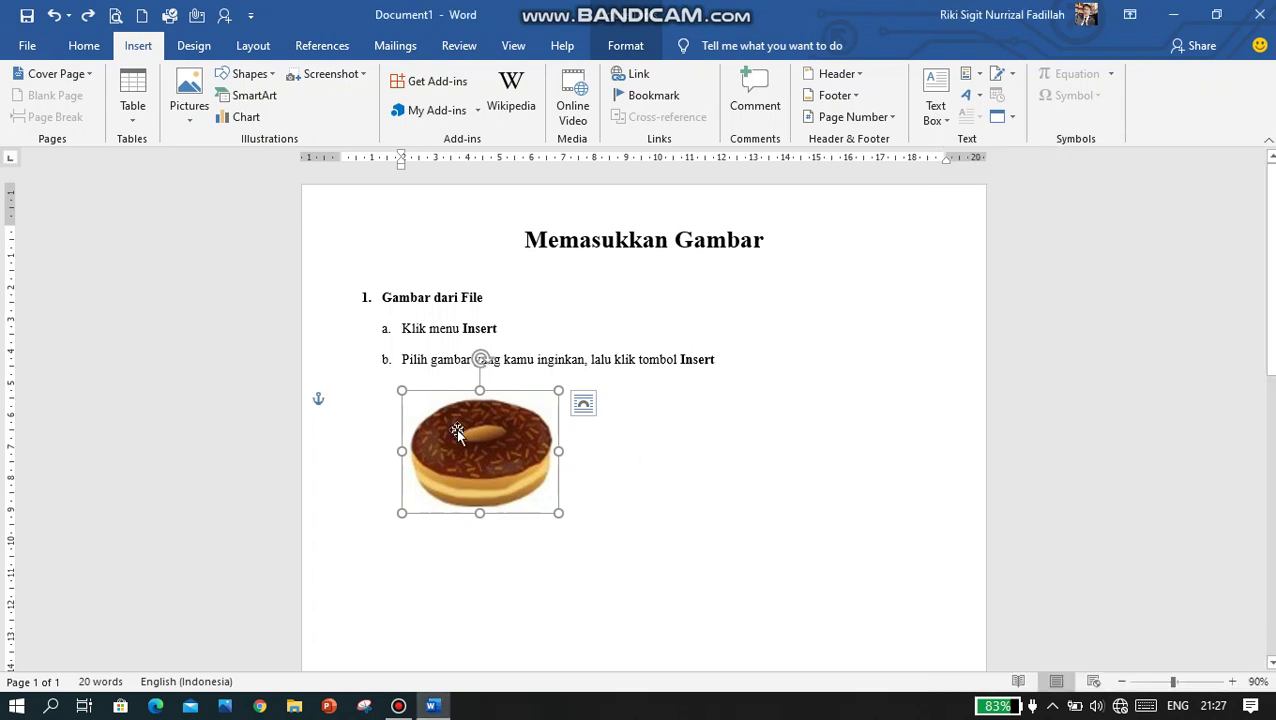
Reopen and dismiss the Pictures dropdown, selecting and deselecting the donut picture
{"action": "left_click", "coordinate": [185, 110]}
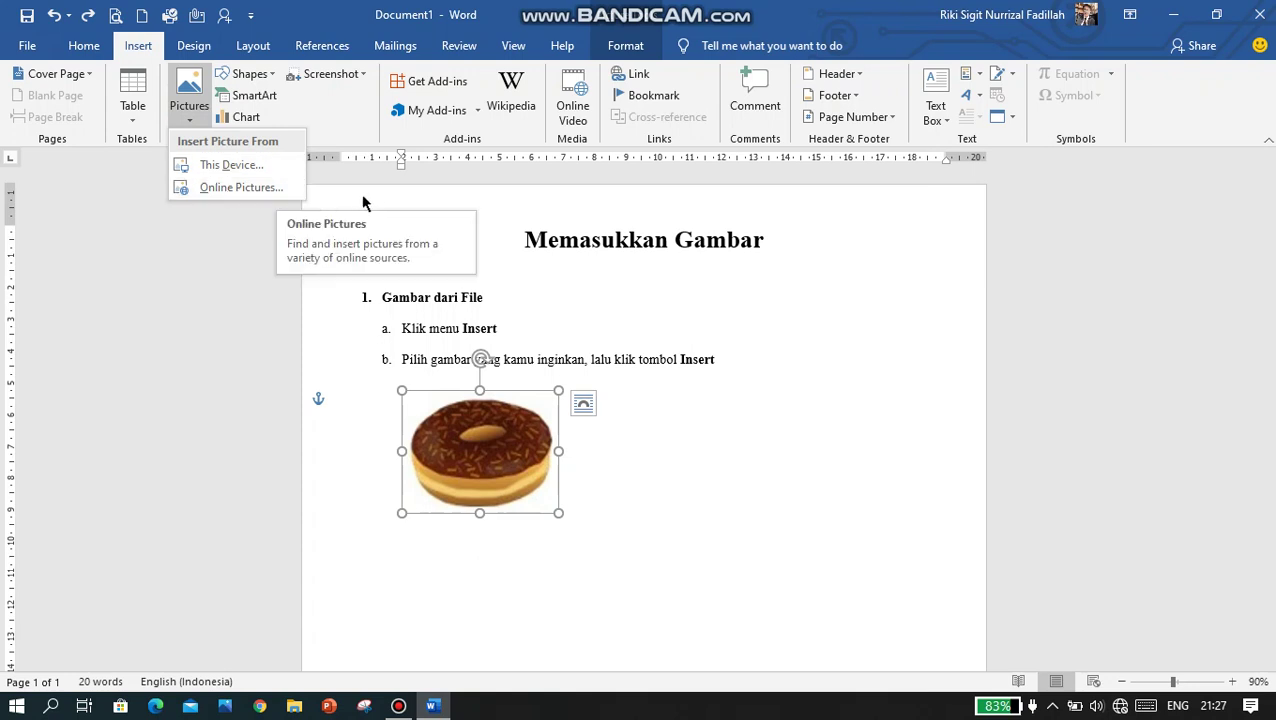
{"action": "left_click", "coordinate": [756, 477]}
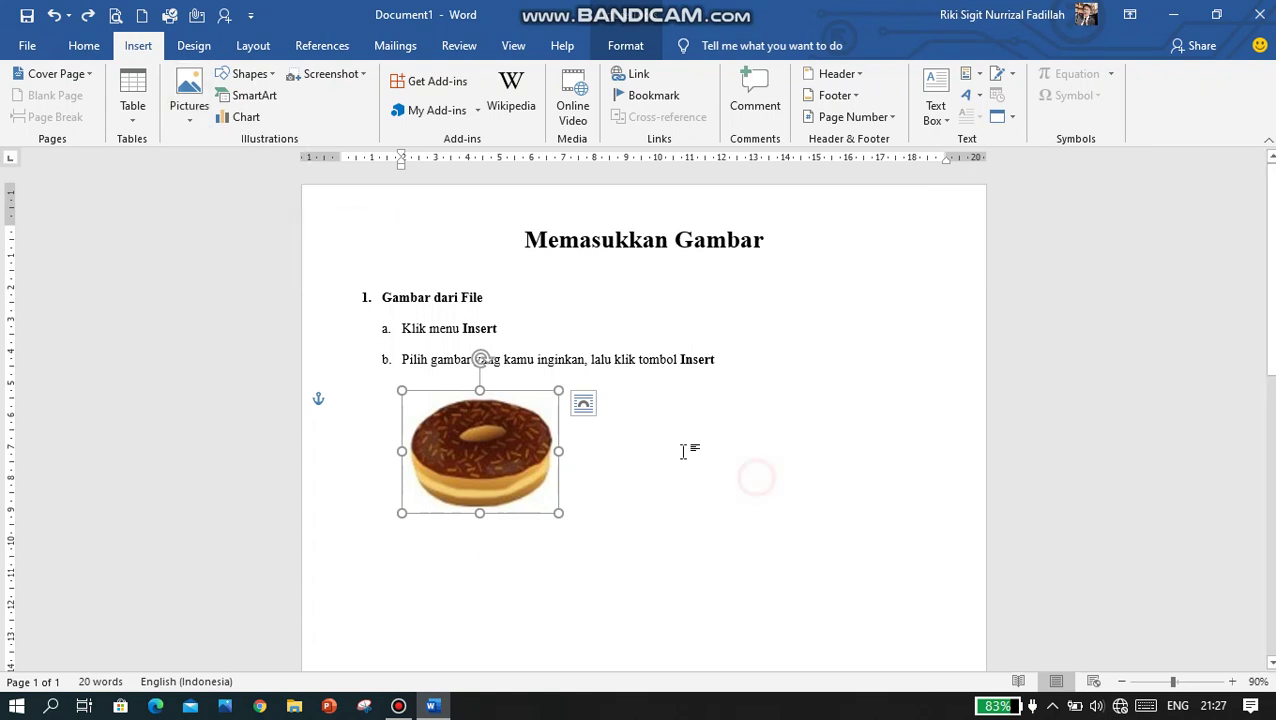
{"action": "left_click", "coordinate": [624, 505]}
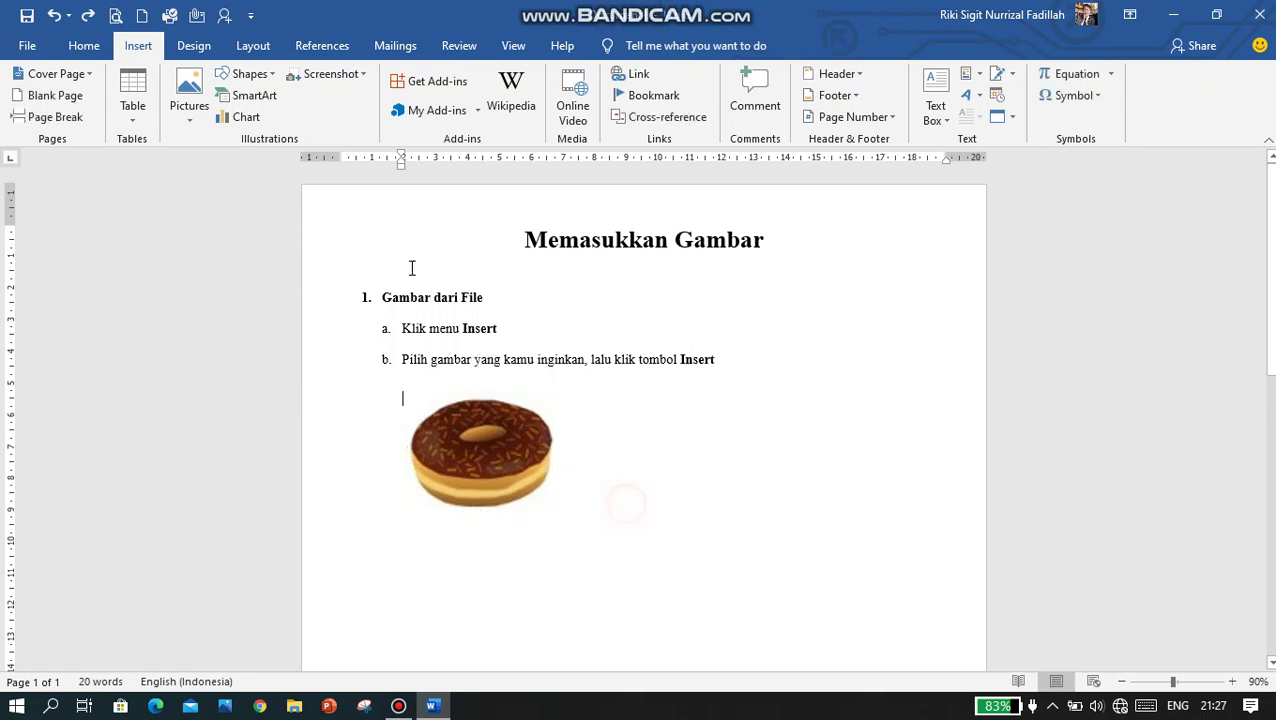
{"action": "left_click", "coordinate": [189, 100]}
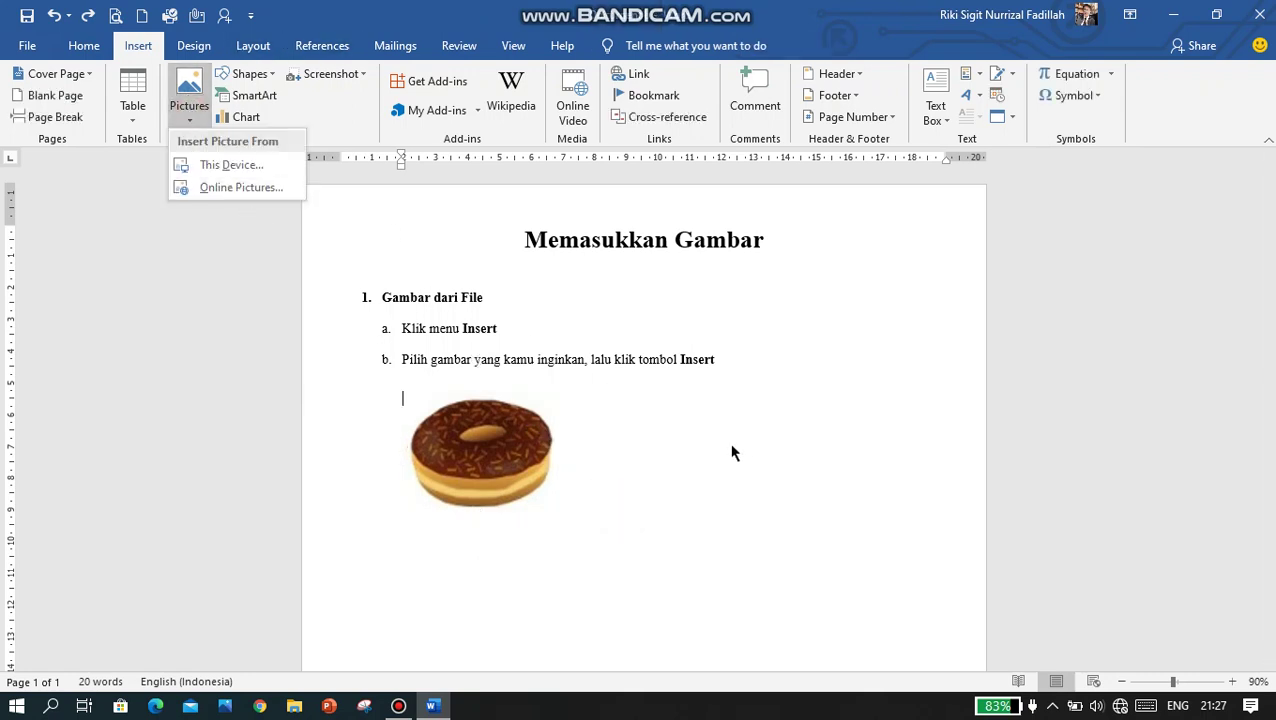
{"action": "left_click", "coordinate": [798, 515]}
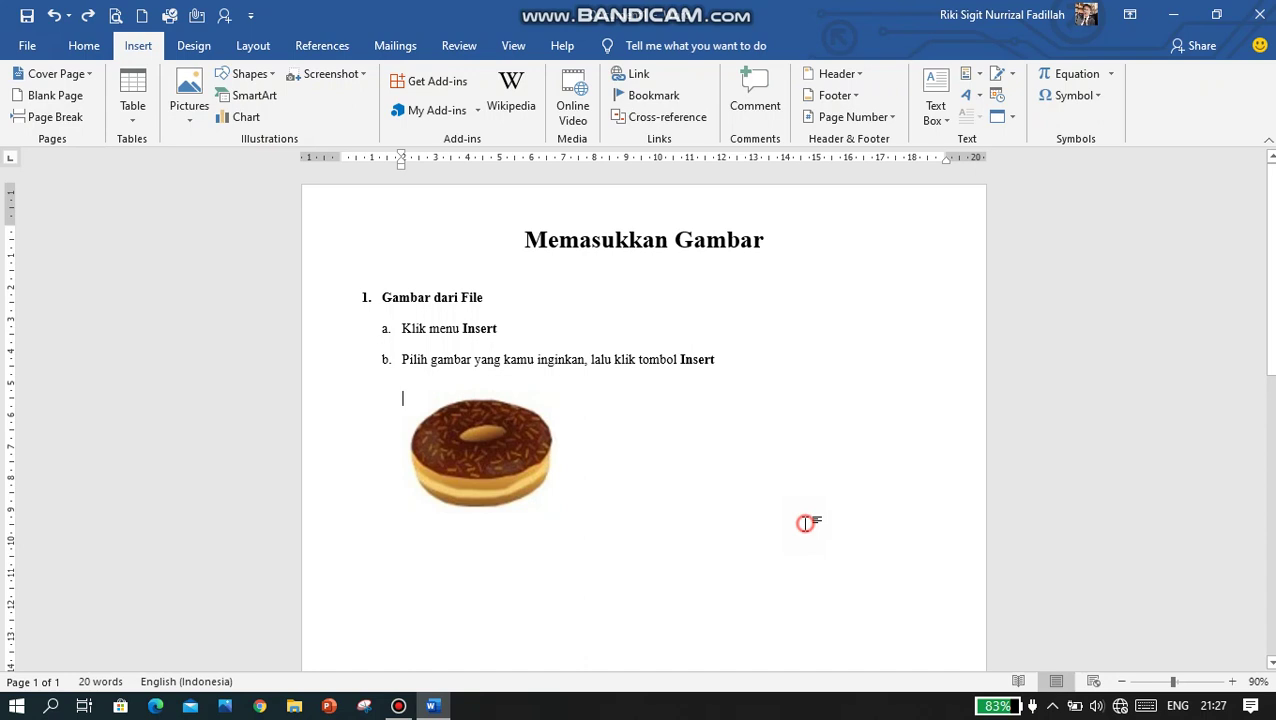
{"action": "left_click", "coordinate": [463, 452]}
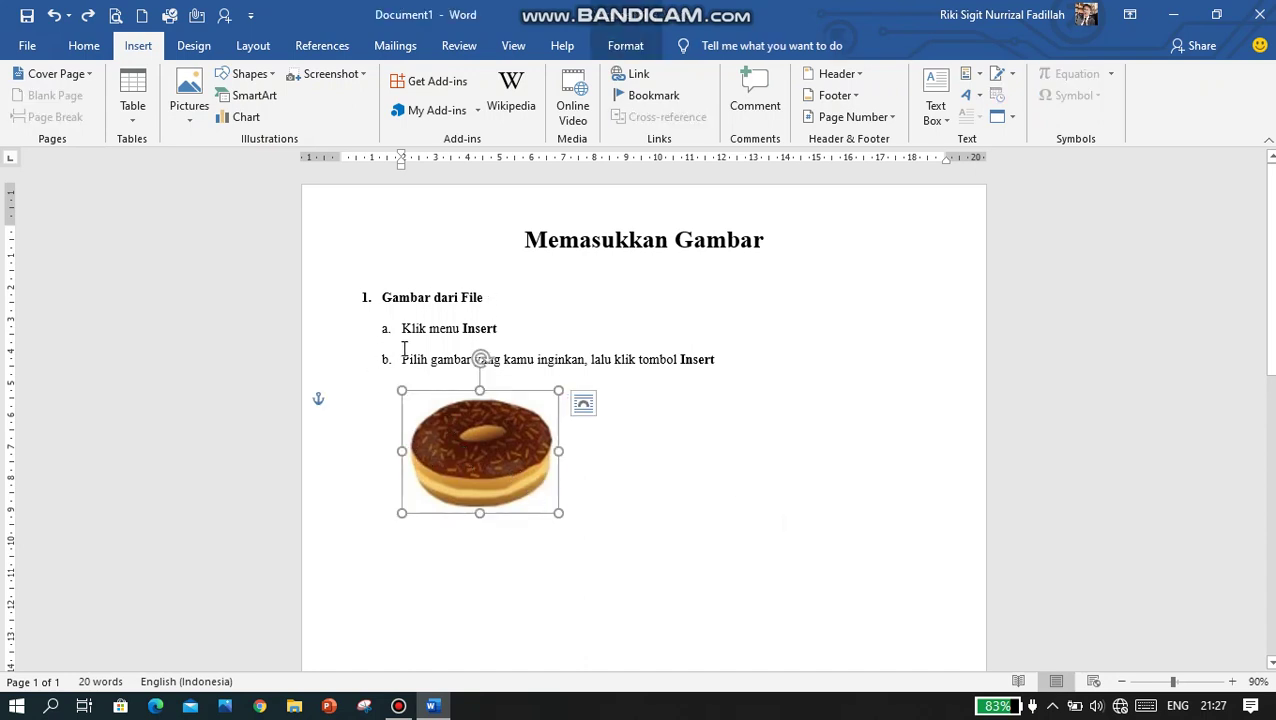
{"action": "left_click", "coordinate": [434, 387]}
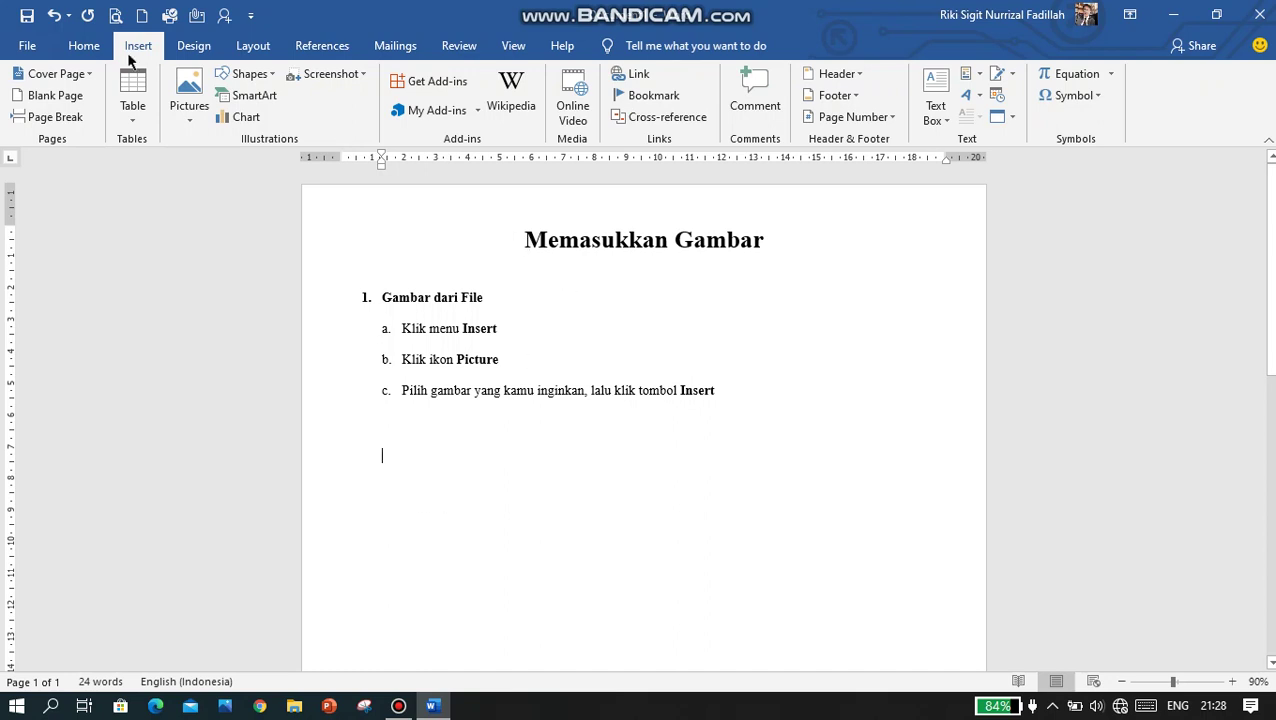
Return to the Home tab's text formatting commands
{"action": "left_click", "coordinate": [92, 47]}
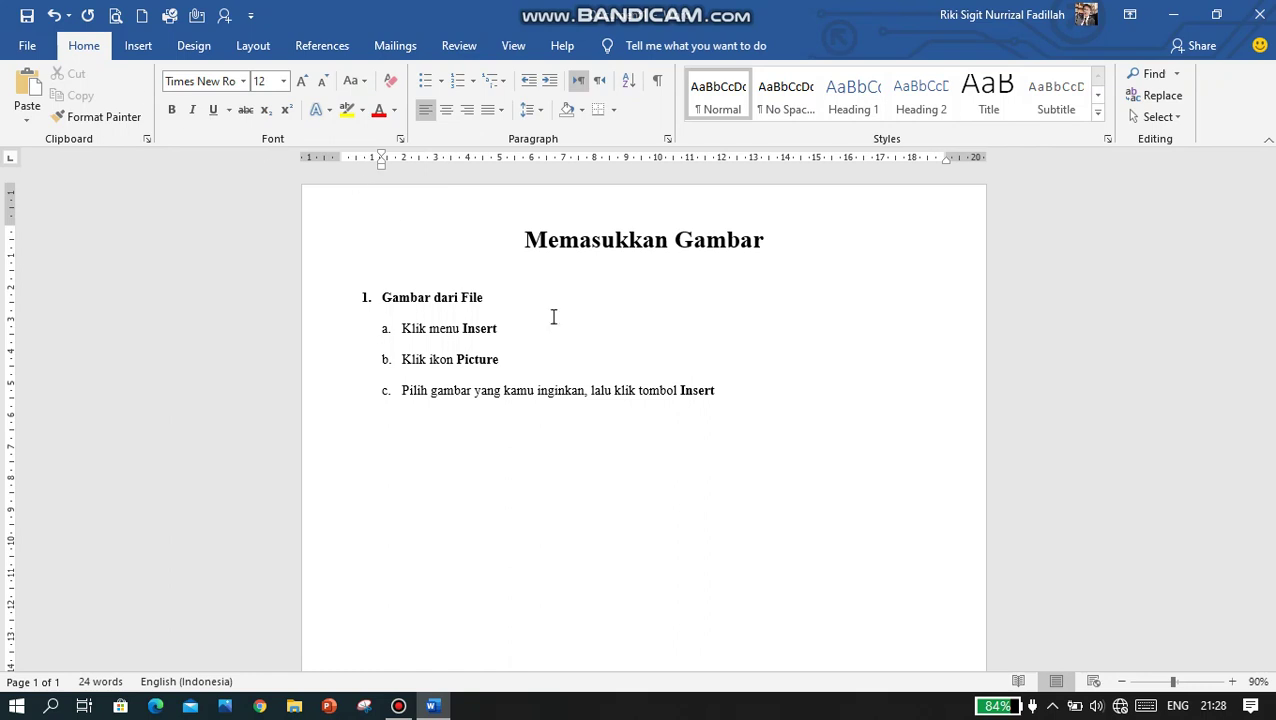